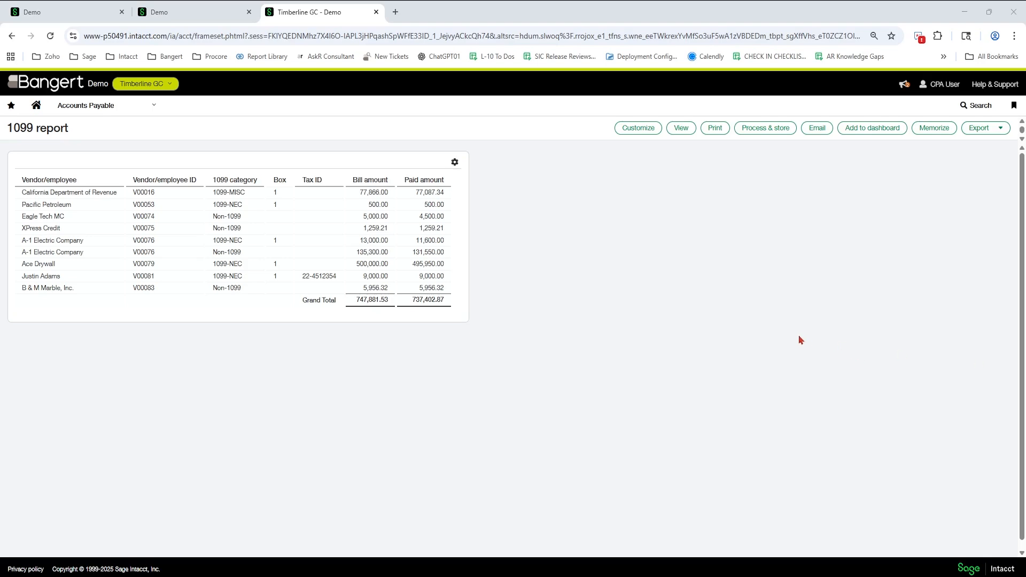
Open the top-level Accounts Payable vendor list and look at which list views are available
left_click(68, 17)
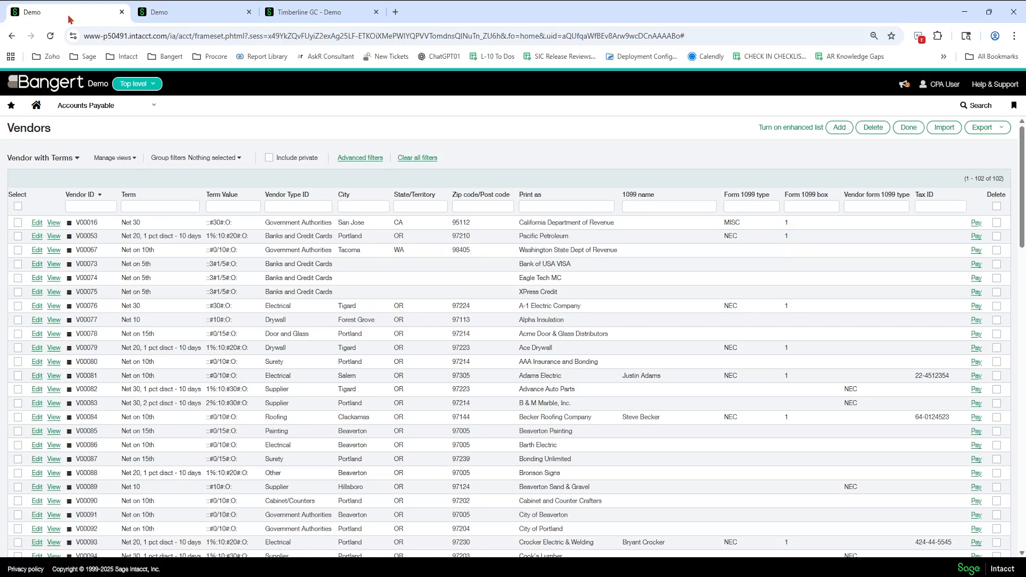
left_click(87, 105)
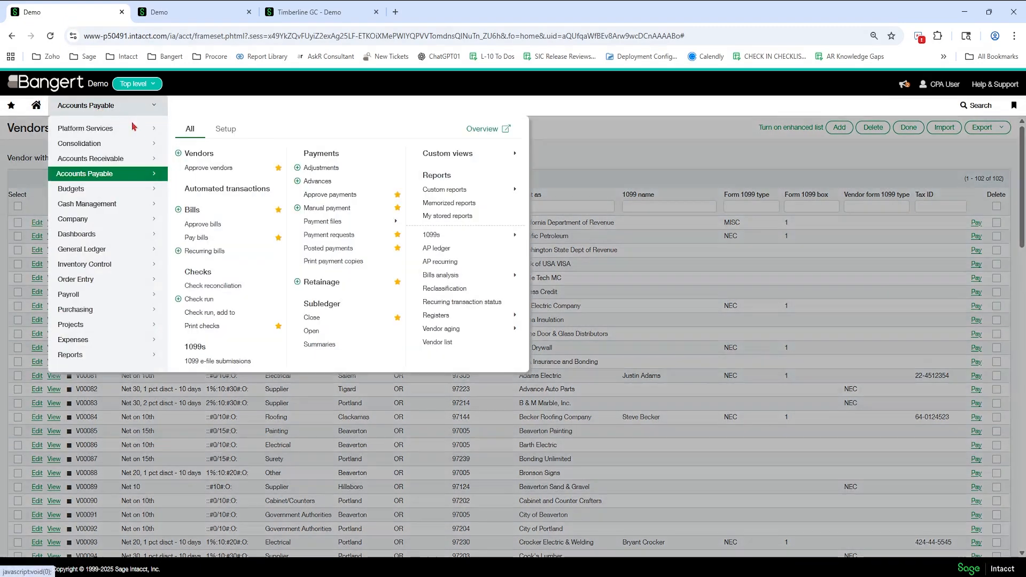
left_click(205, 155)
left_click(41, 158)
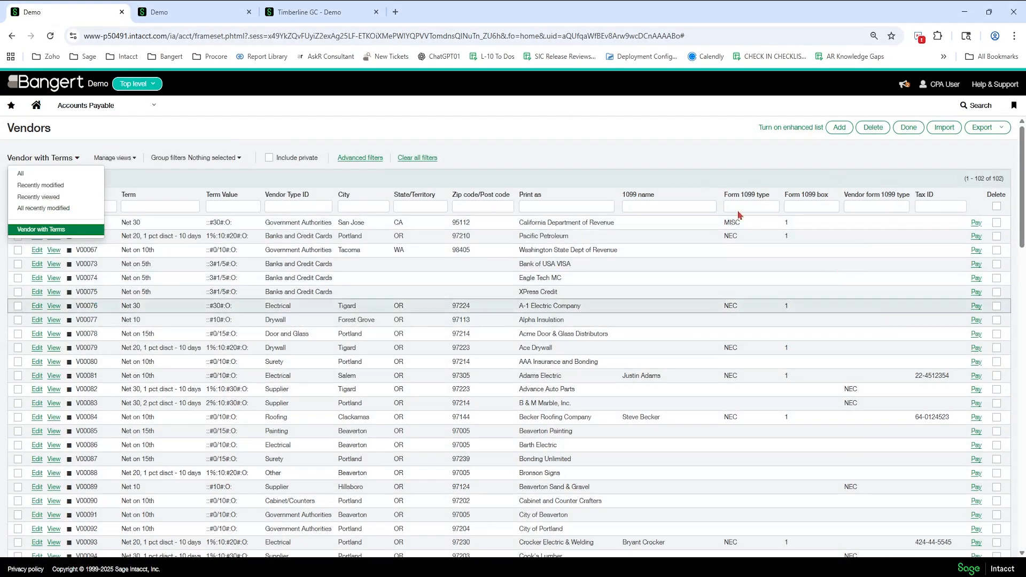
left_click(623, 146)
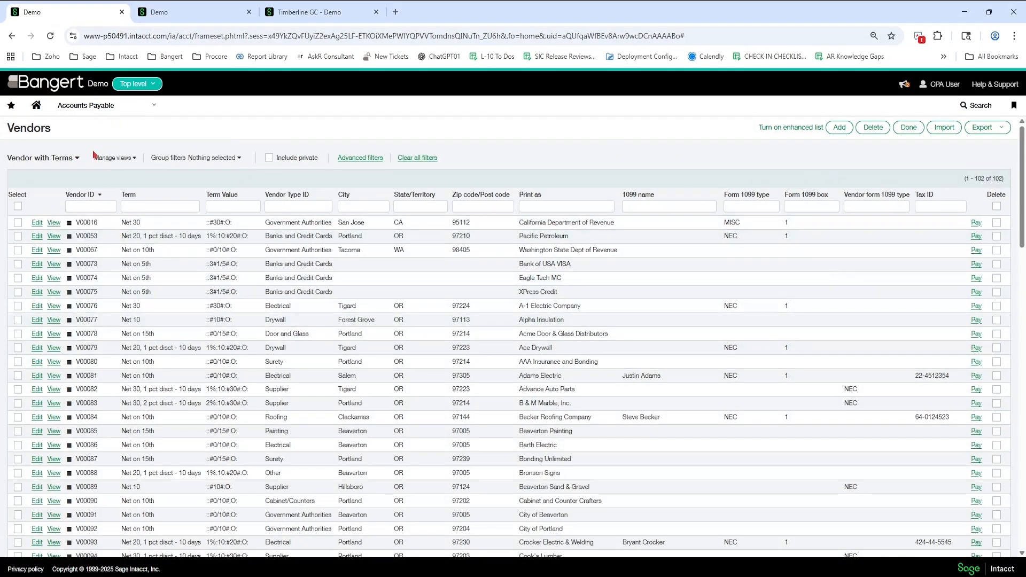
Open the Vendor with Terms view for editing, examine its selected 1099 and tax columns, and leave without saving
left_click(111, 158)
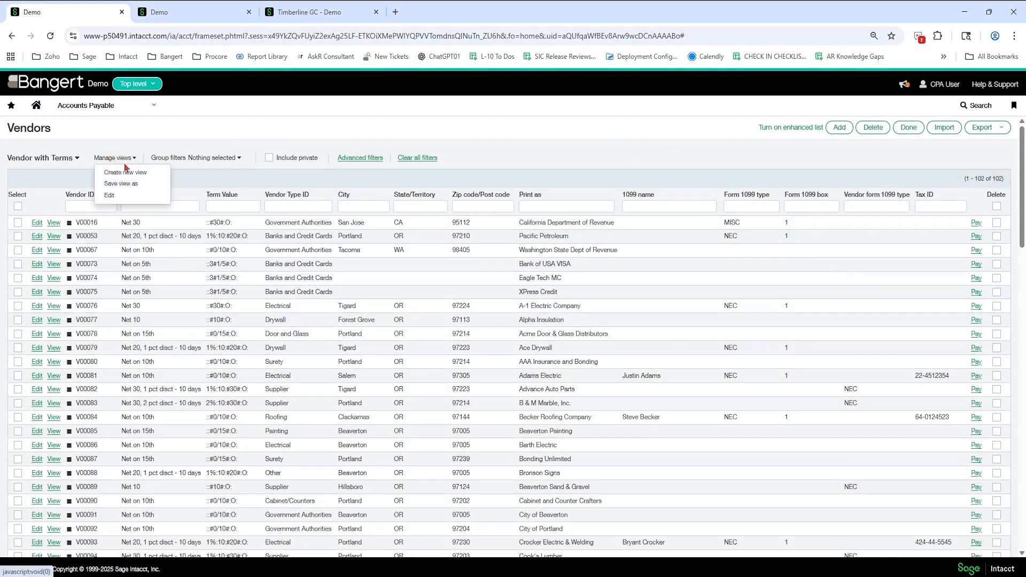
left_click(132, 196)
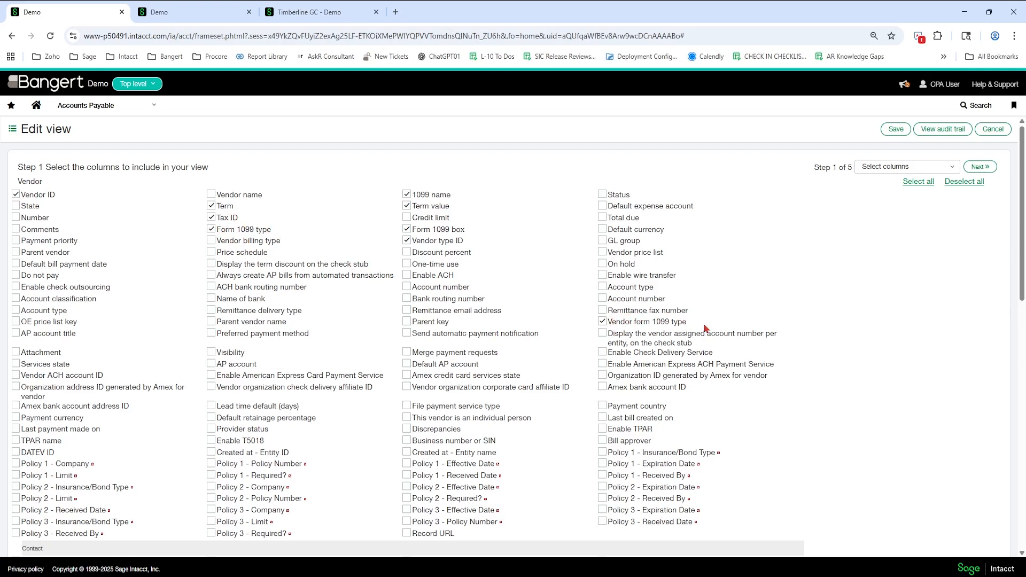
left_click(942, 129)
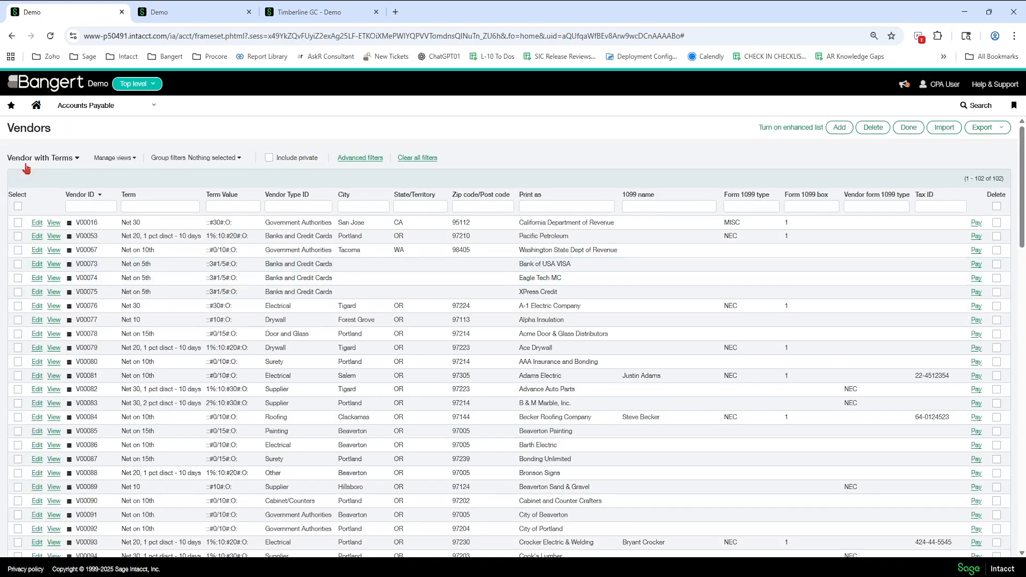
Examine the 1099 columns and export formats of the vendor list, checking the records through to the end
left_click(30, 161)
left_click(625, 209)
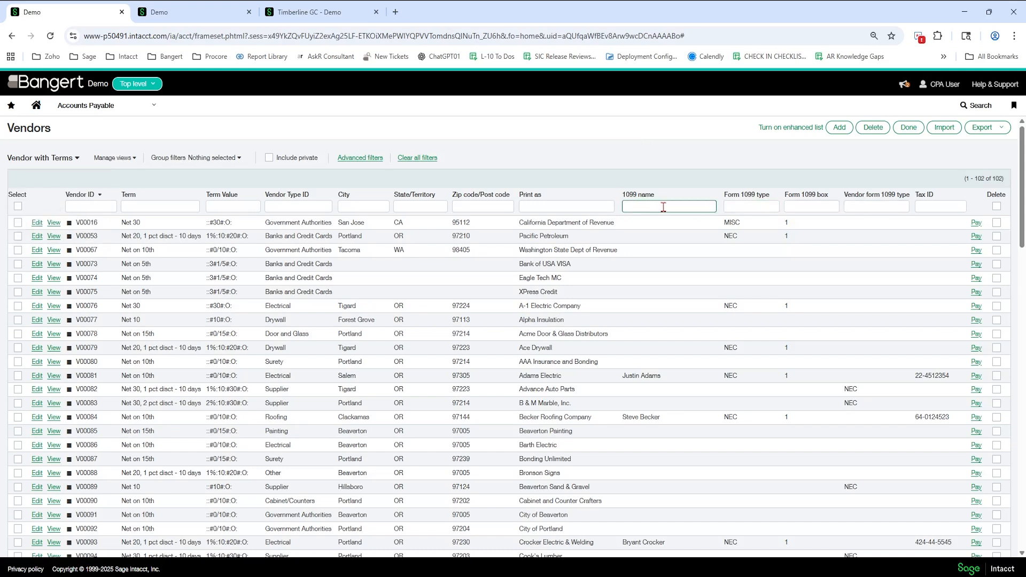
left_click(984, 127)
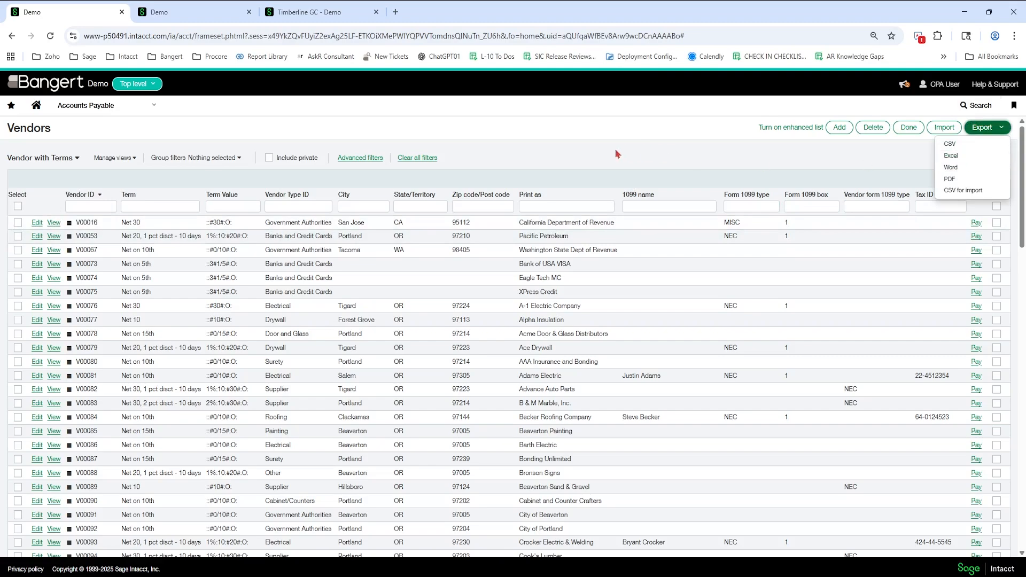
scroll(694, 375, "down", 2)
scroll(693, 394, "down", 20)
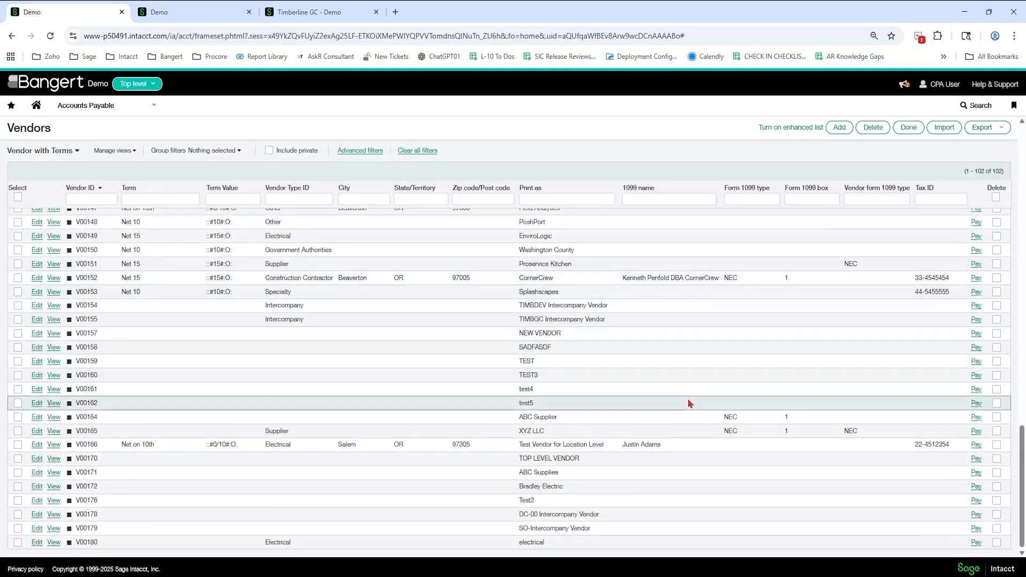
scroll(689, 404, "up", 20)
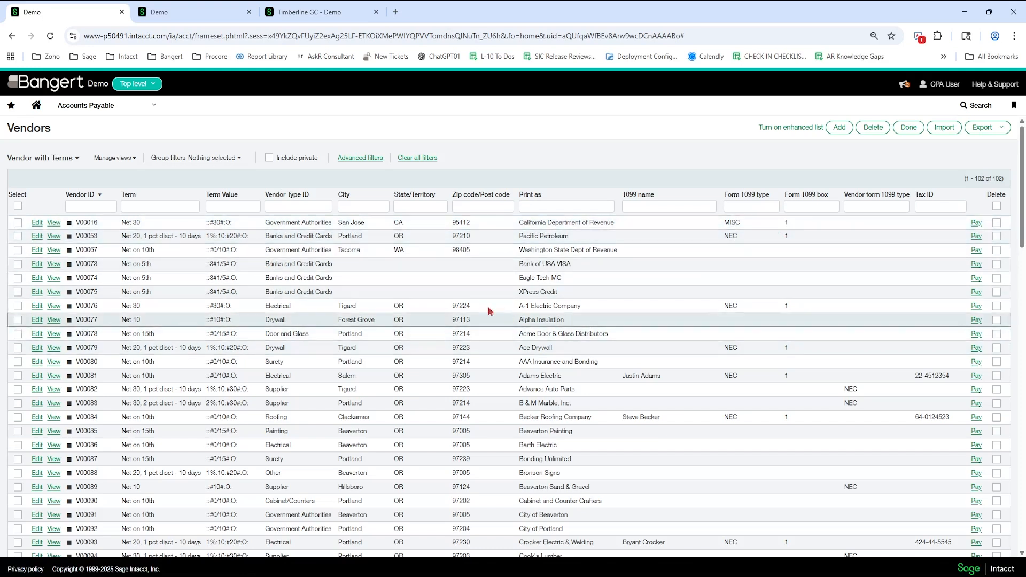
Check the vendor type and Form 1099 details in the California Department of Revenue vendor record, closing it without changes
left_click_drag(266, 222, 337, 227)
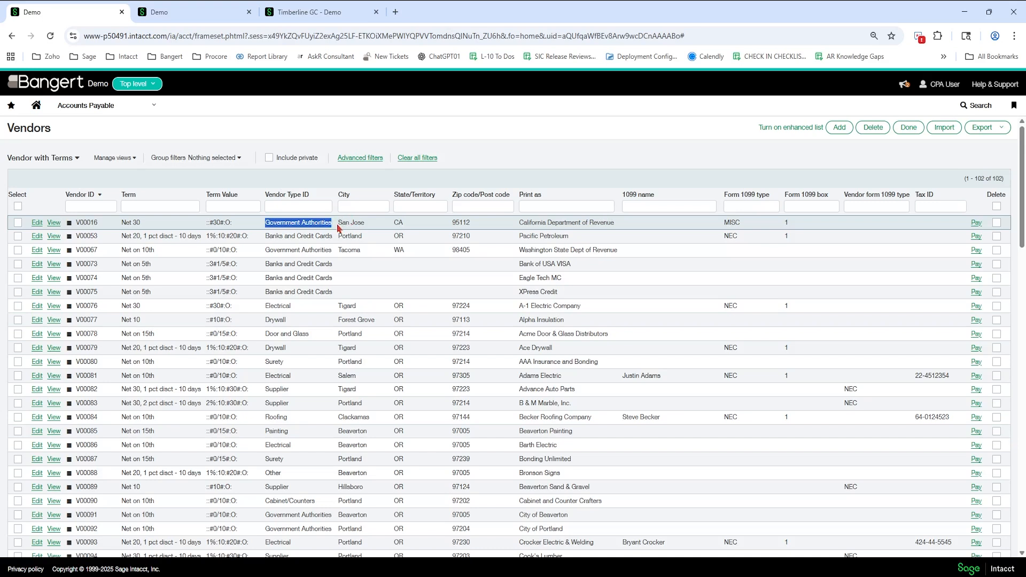
left_click(38, 223)
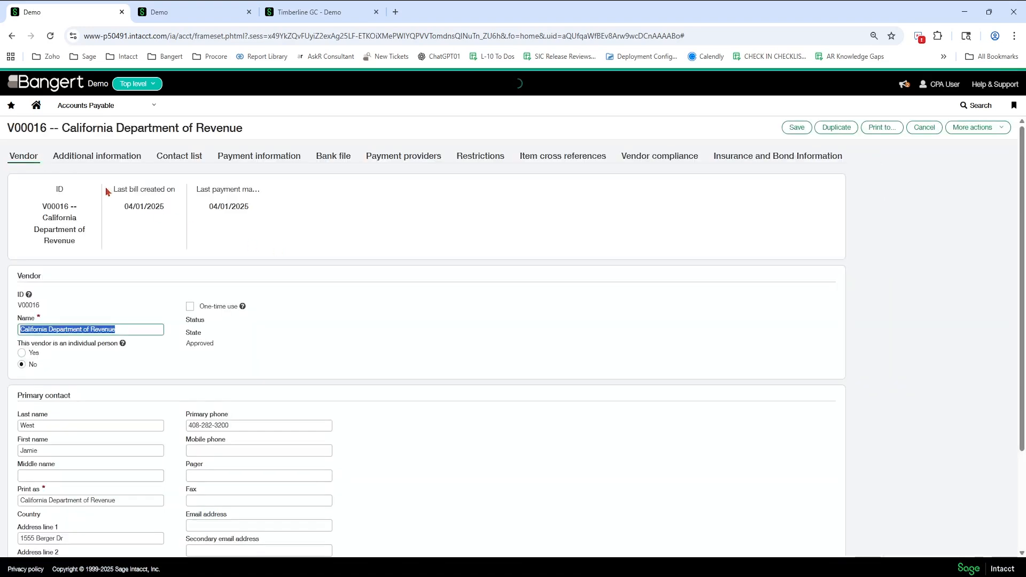
left_click(100, 156)
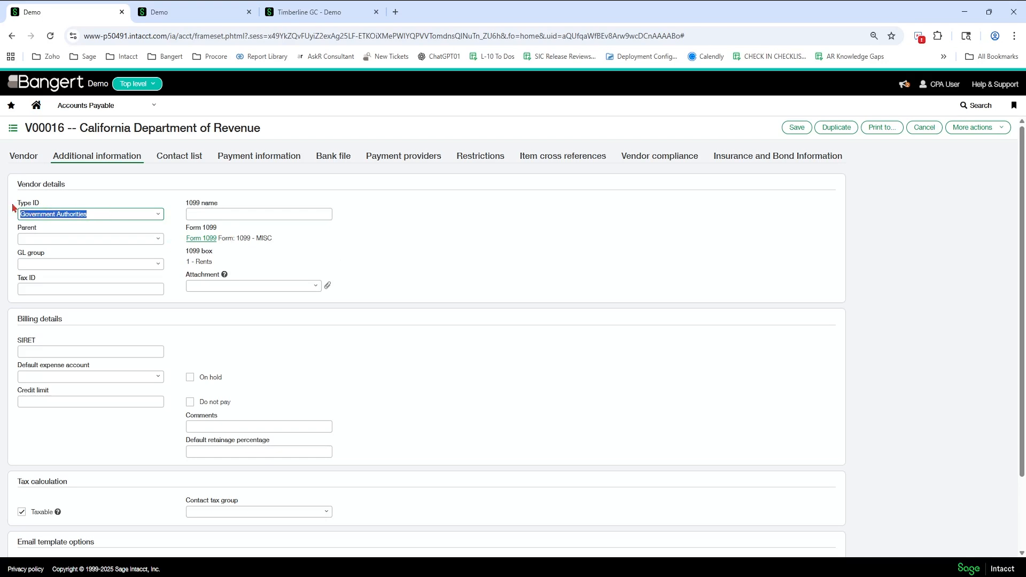
left_click(28, 159)
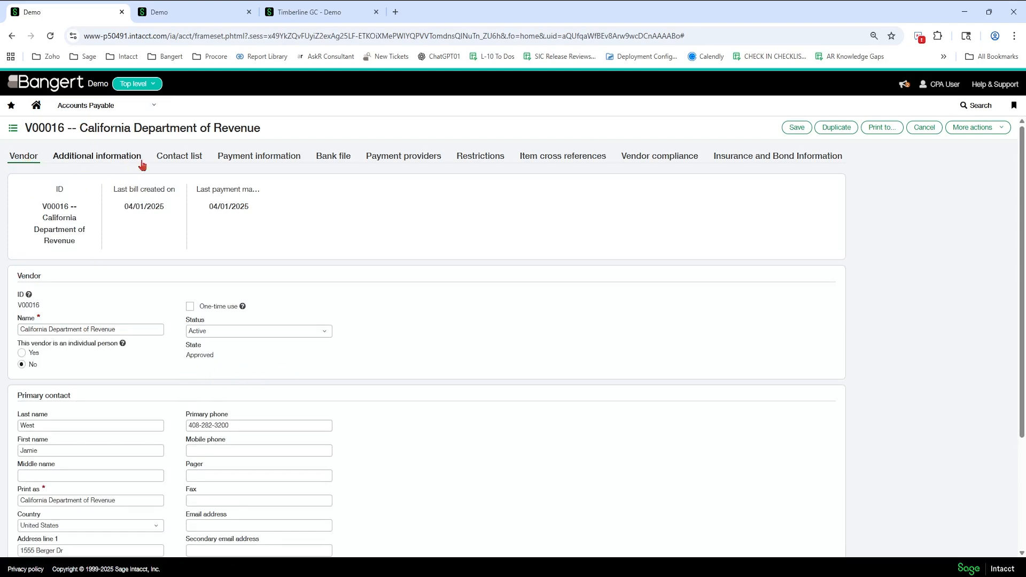
left_click(925, 127)
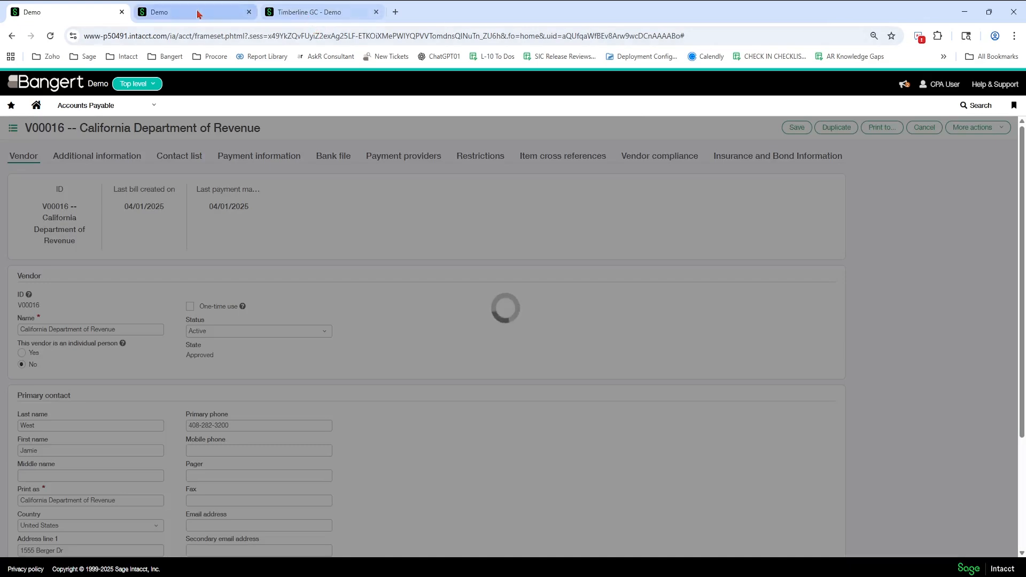
Switch to the vendor types list and inspect the HVAC type's parent and Form 1099 settings without changing them
left_click(177, 12)
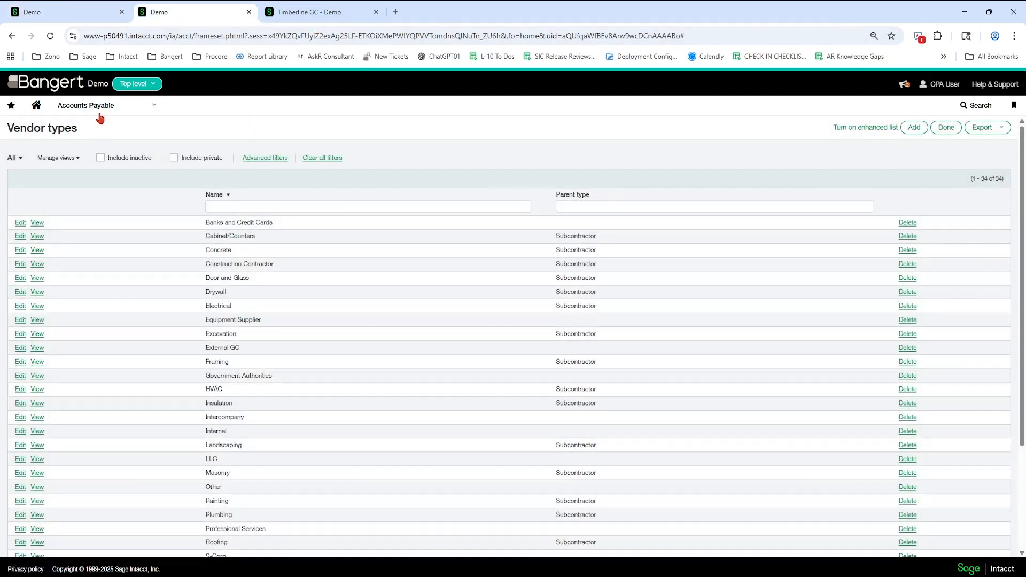
mouse_move(100, 107)
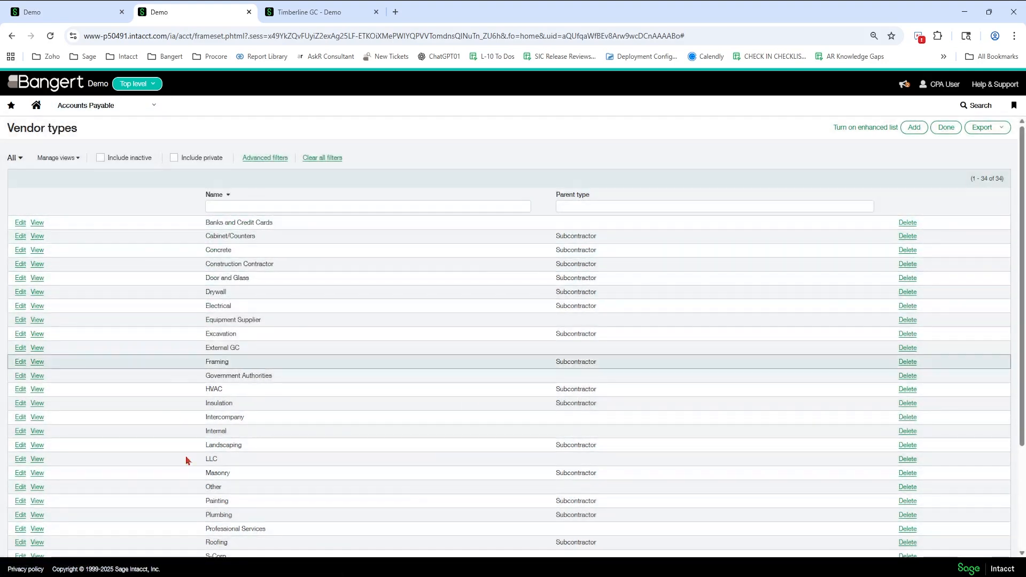
left_click(21, 392)
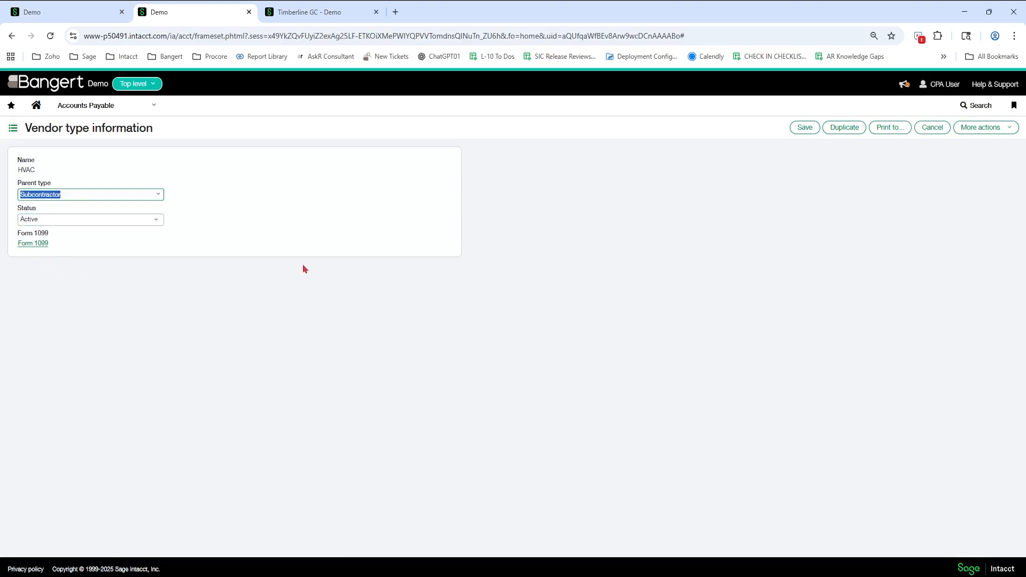
left_click(932, 128)
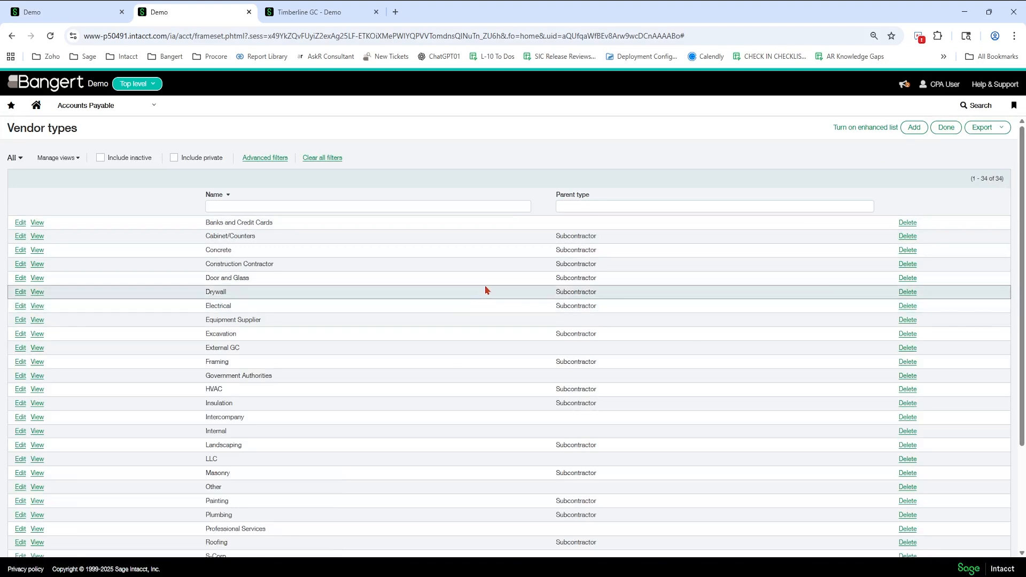
Inspect the Form 1099 and box settings of the External GC vendor type and leave without saving
left_click(20, 349)
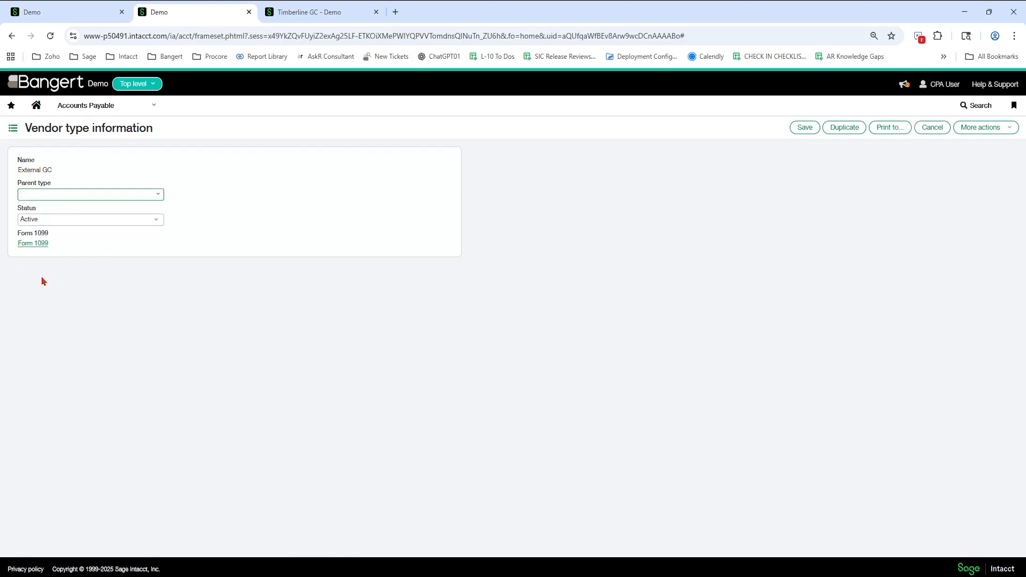
left_click(34, 243)
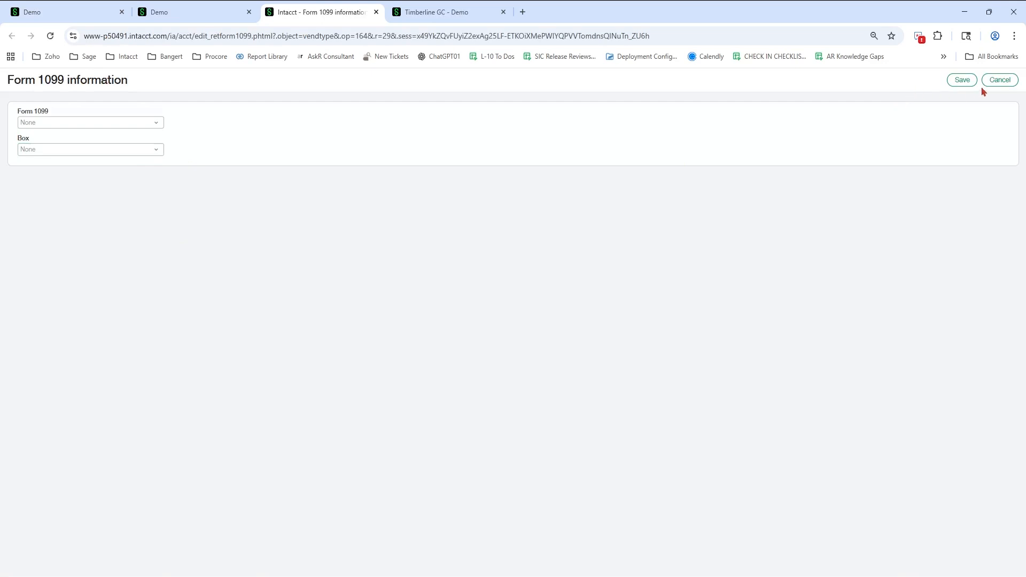
left_click(1000, 84)
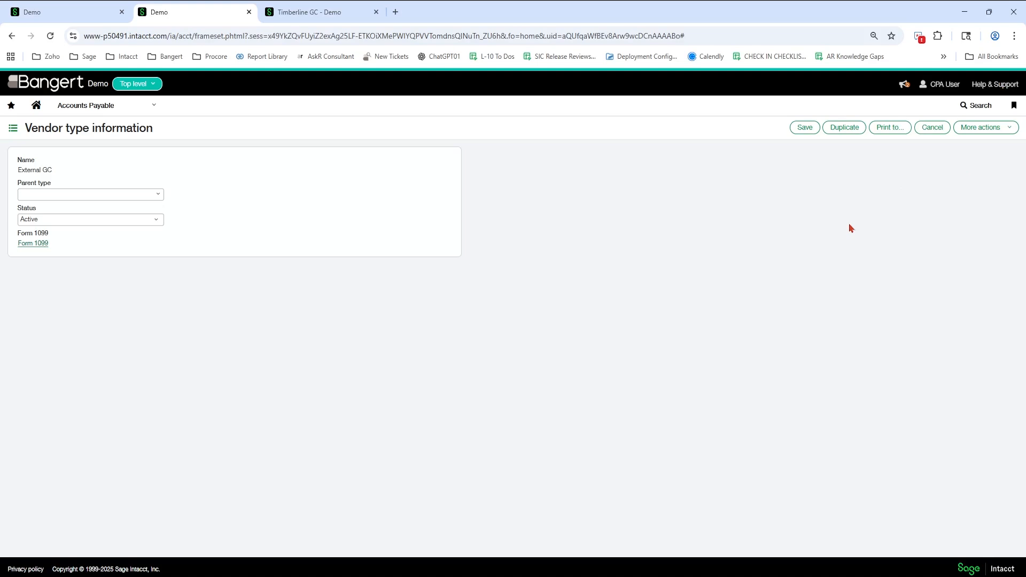
left_click(931, 128)
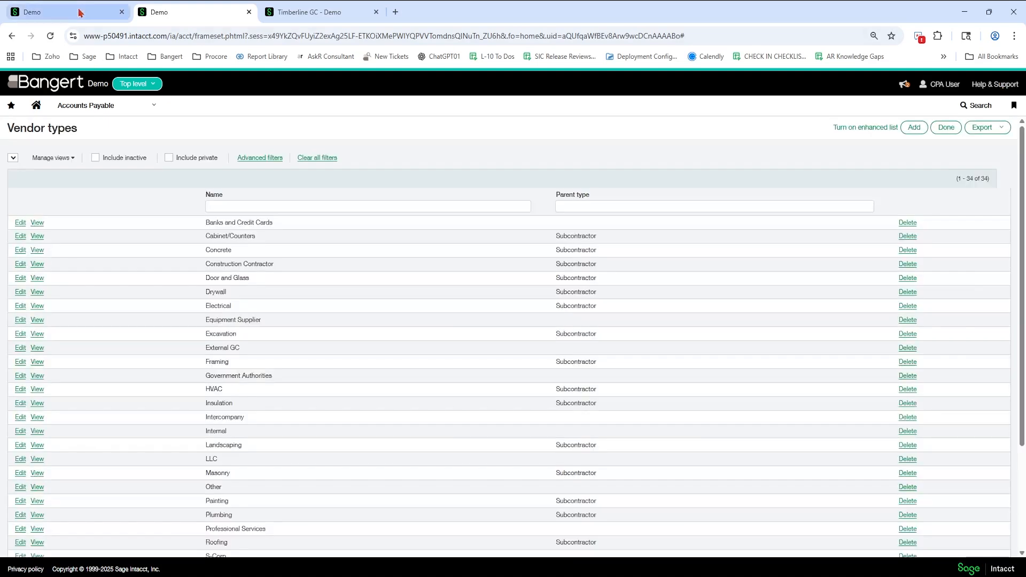
Return to the vendor list and review the formats it can be exported to
left_click(79, 12)
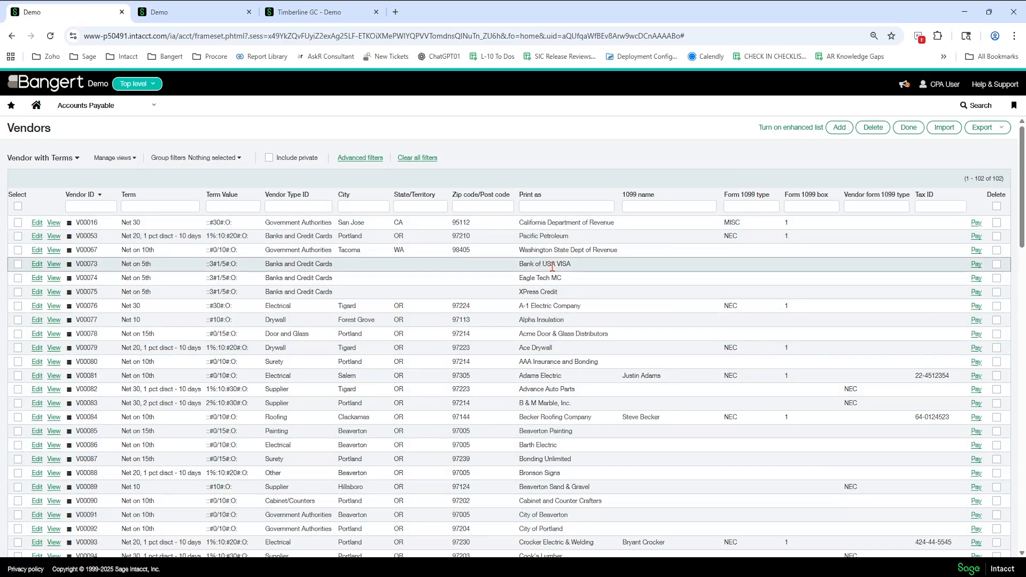
left_click(974, 132)
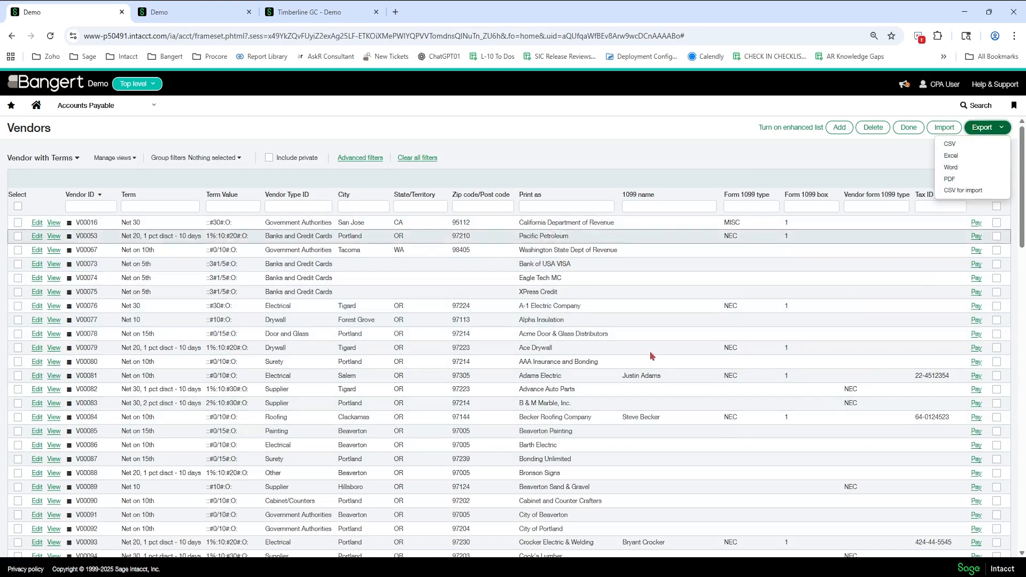
left_click(689, 143)
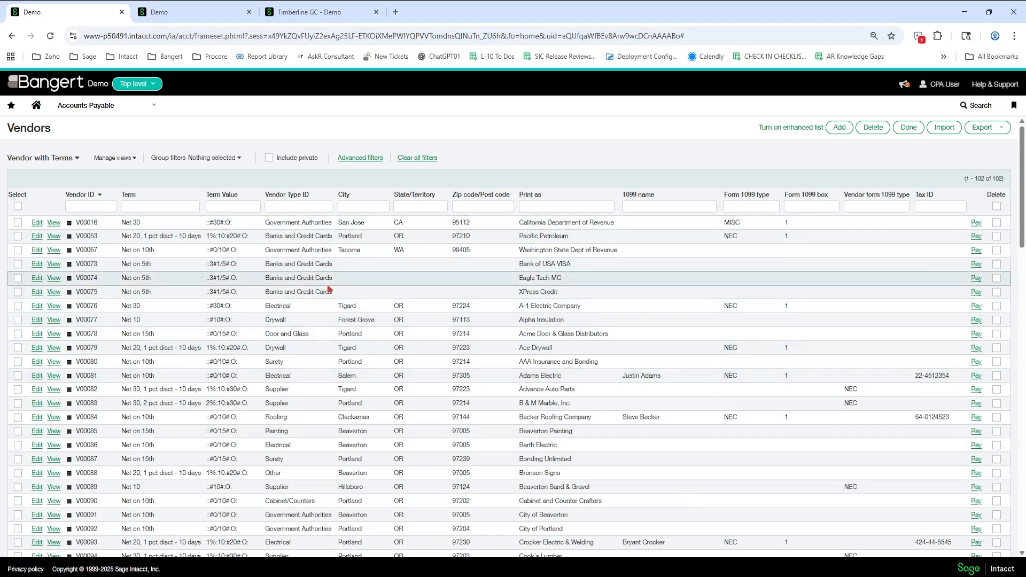
In the Timerline GC entity session, mark the Accounts Payable 1099 report as a favorite
left_click(308, 8)
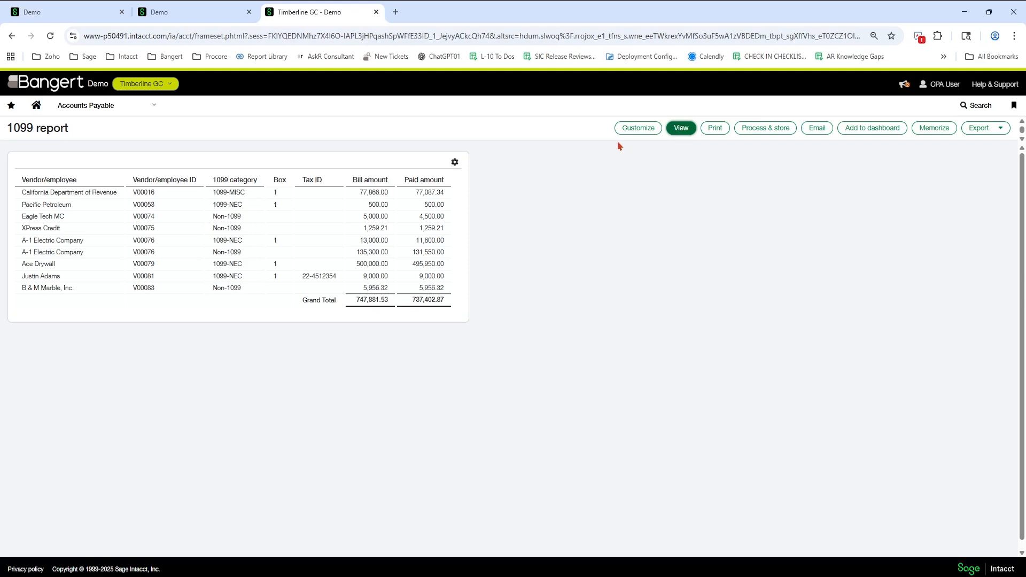
left_click(111, 111)
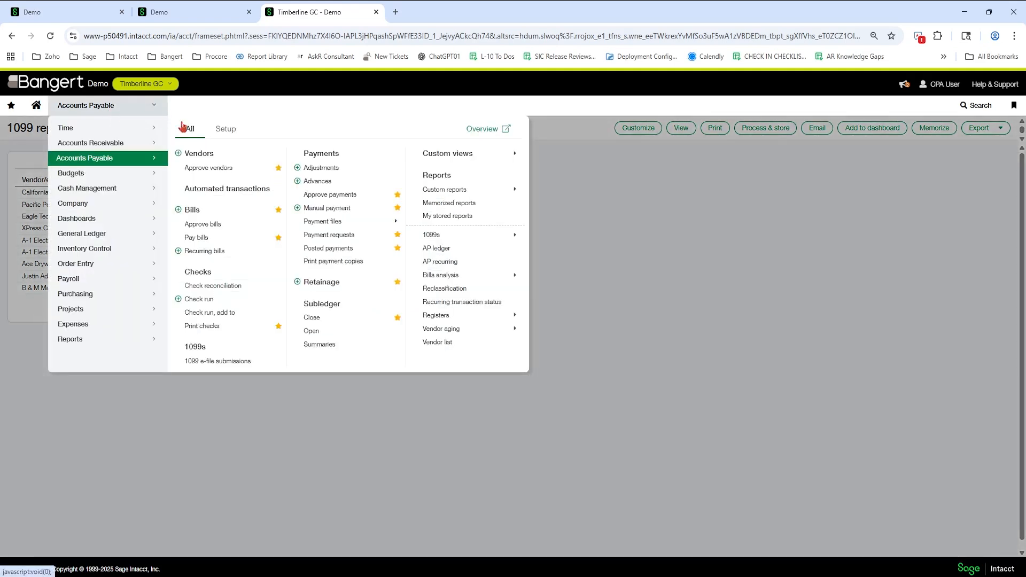
mouse_move(459, 235)
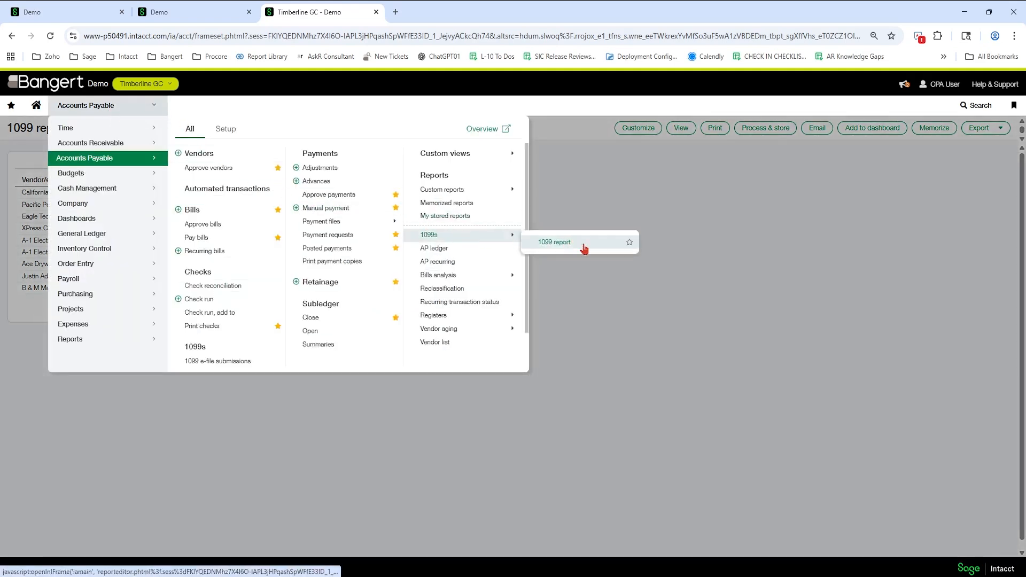
left_click(630, 242)
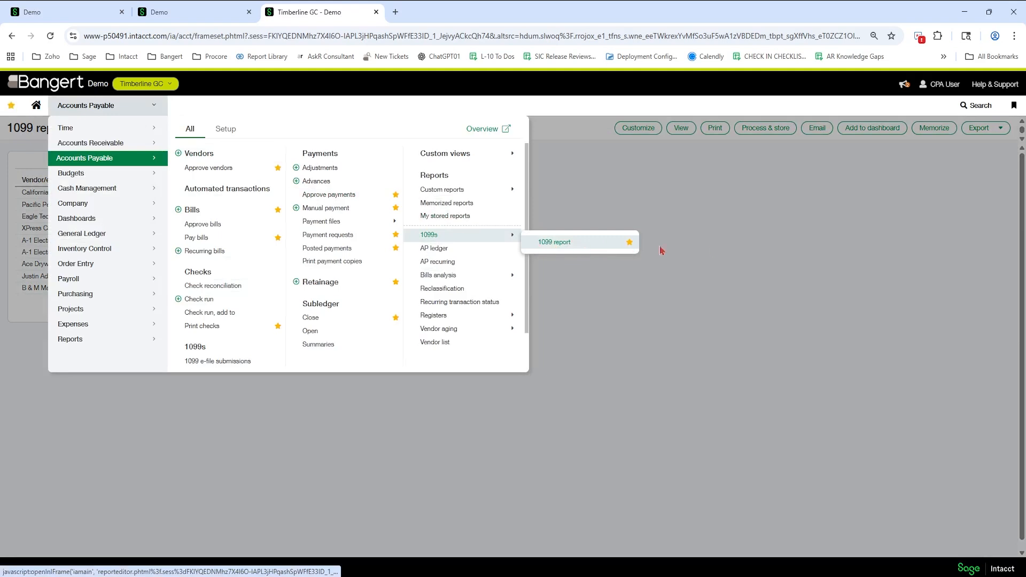
left_click(716, 250)
Open the 1099 report's customization settings and check the start and end dates of its time period
left_click(638, 128)
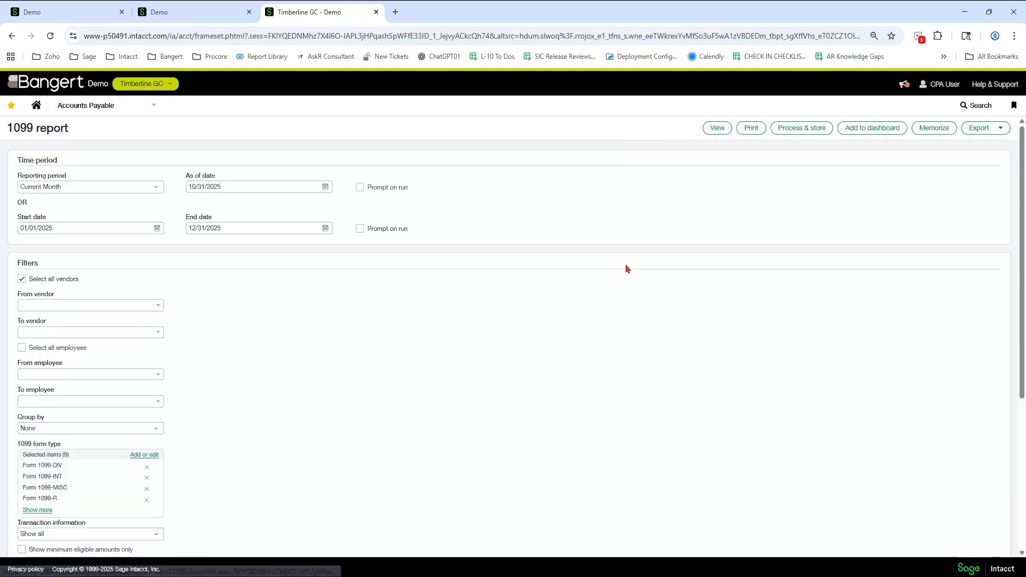
left_click(57, 229)
left_click(241, 227)
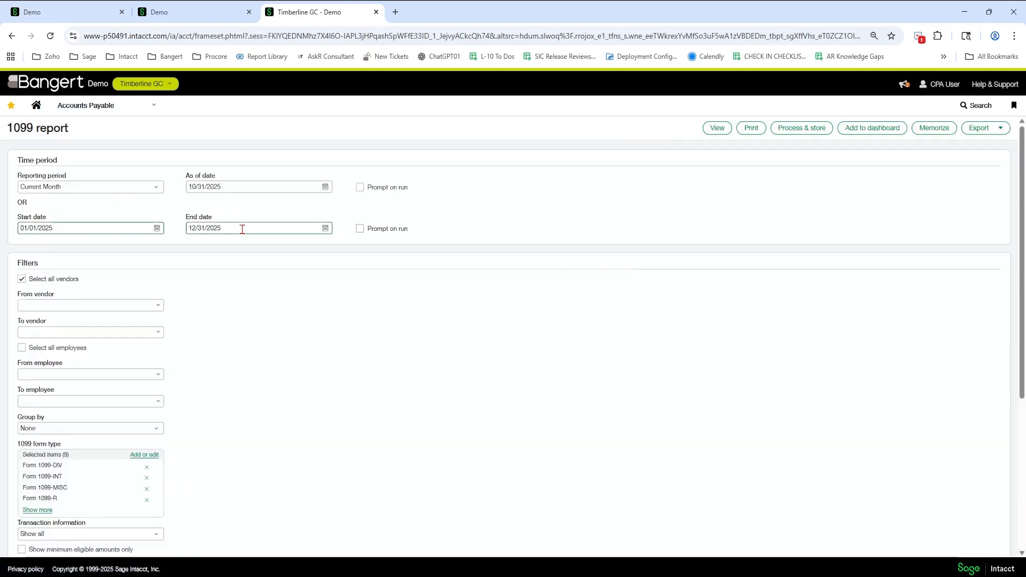
left_click(118, 227)
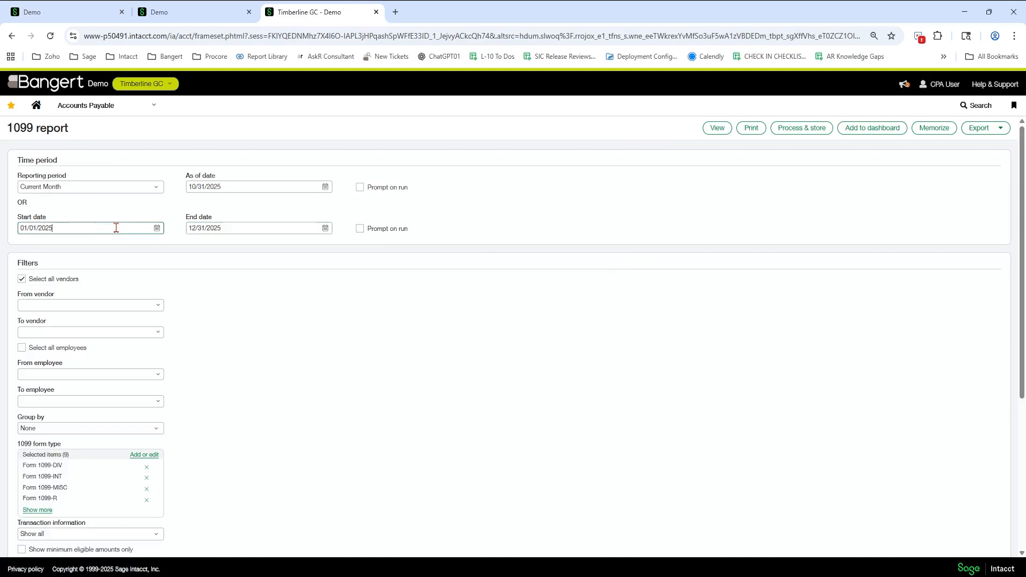
left_click(255, 228)
left_click(121, 228)
left_click(247, 225)
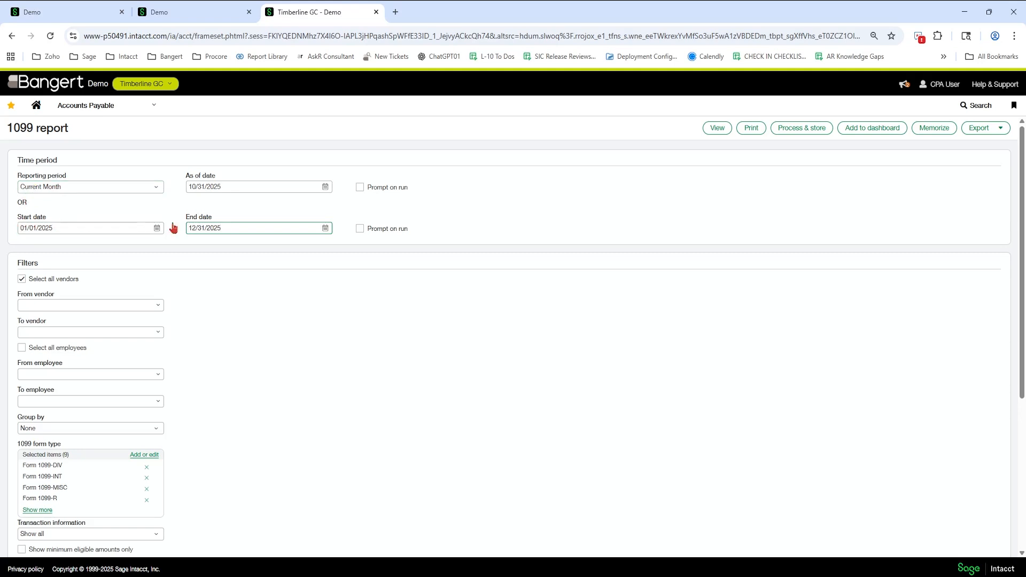
Recheck the 1099 report's date range and review its vendor and employee filters
left_click(21, 205)
left_click(61, 228)
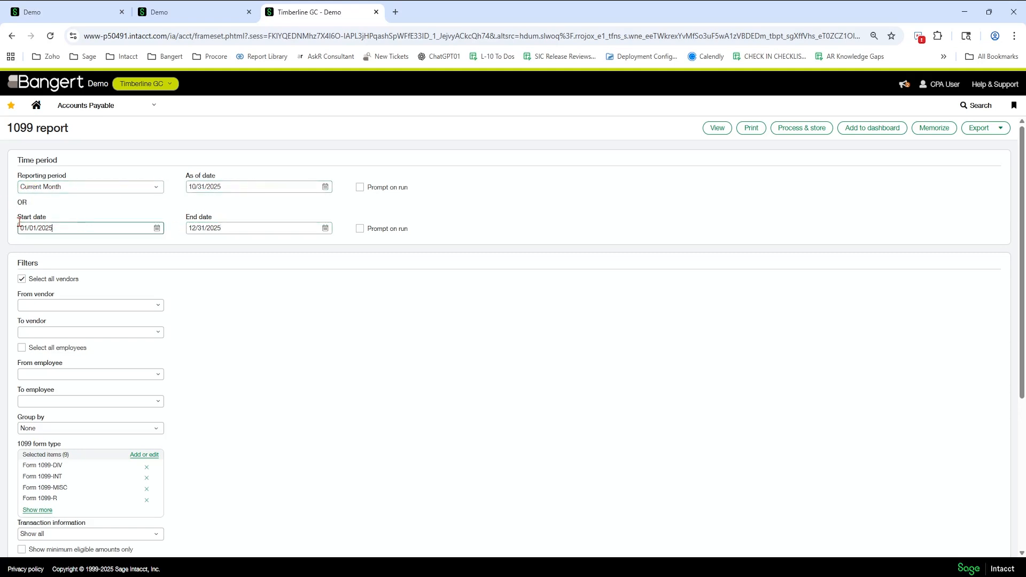
scroll(300, 323, "down", 1)
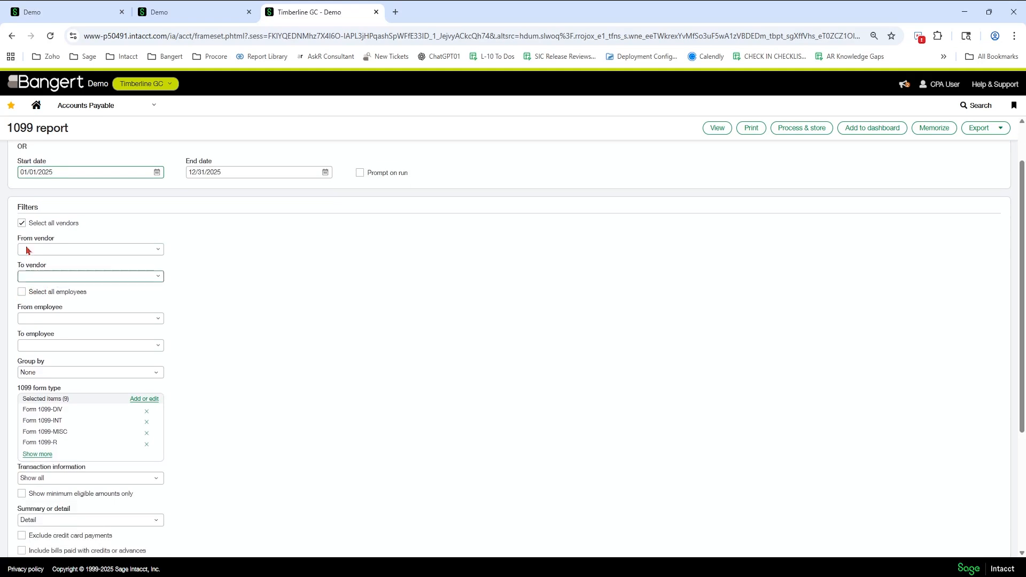
left_click(96, 105)
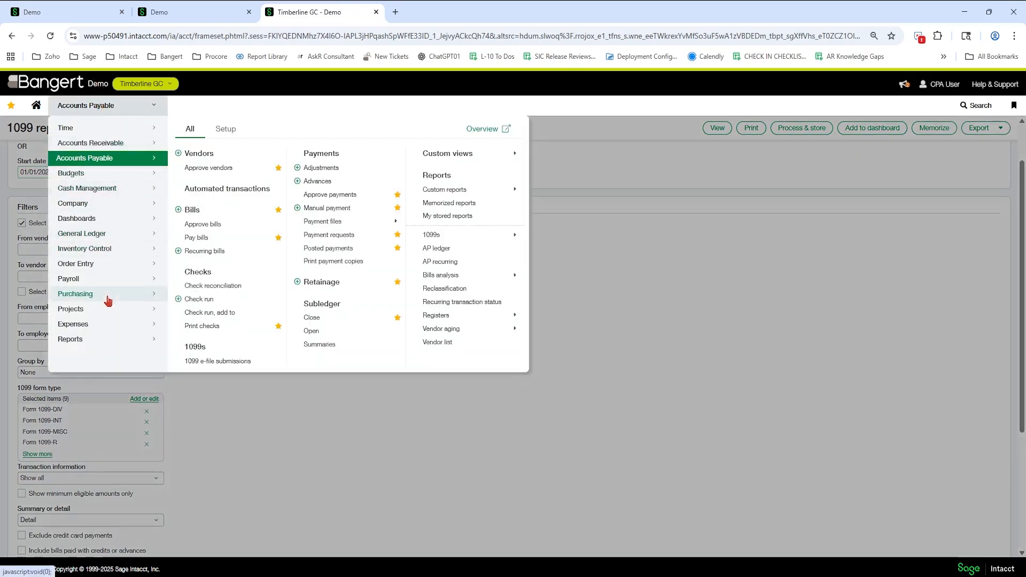
mouse_move(80, 323)
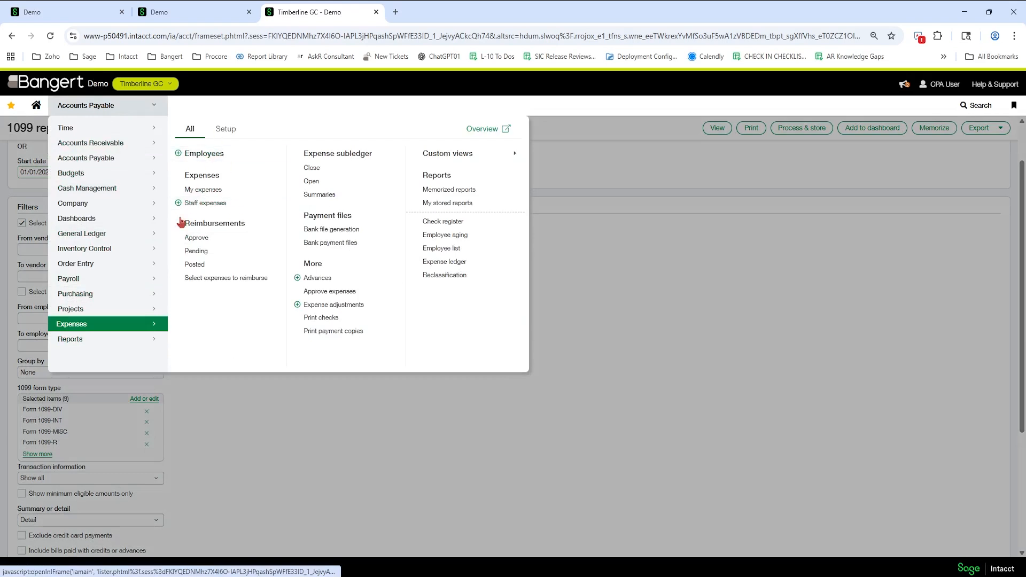
left_click(641, 275)
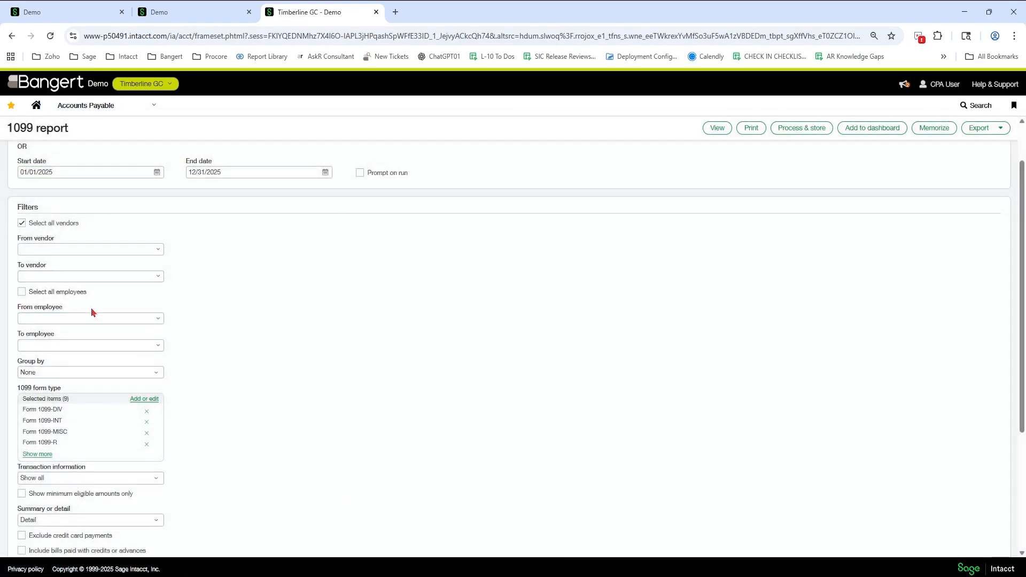
Review which 1099 form types the report includes and close the selection without changes
scroll(48, 305, "down", 1)
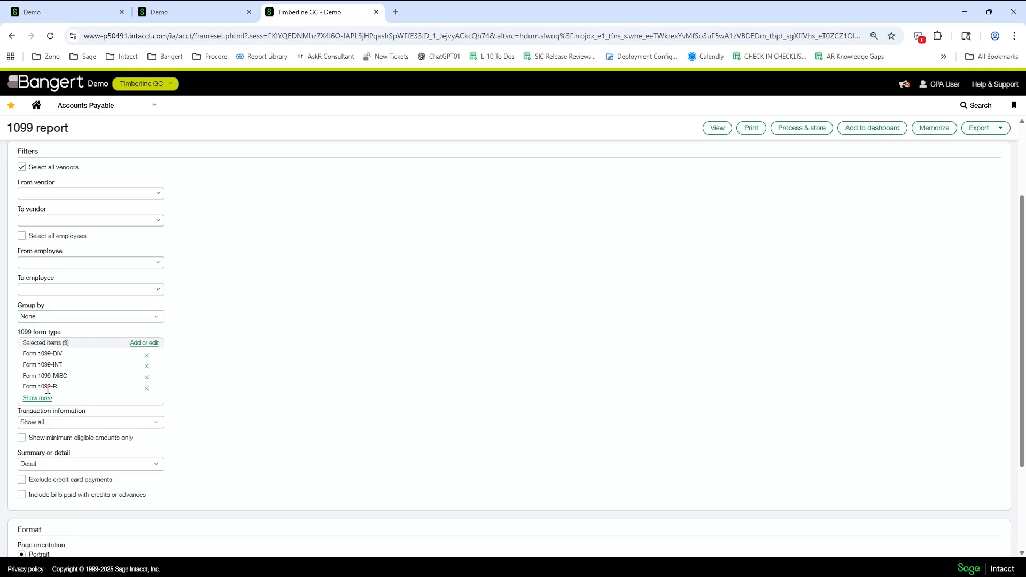
left_click(144, 343)
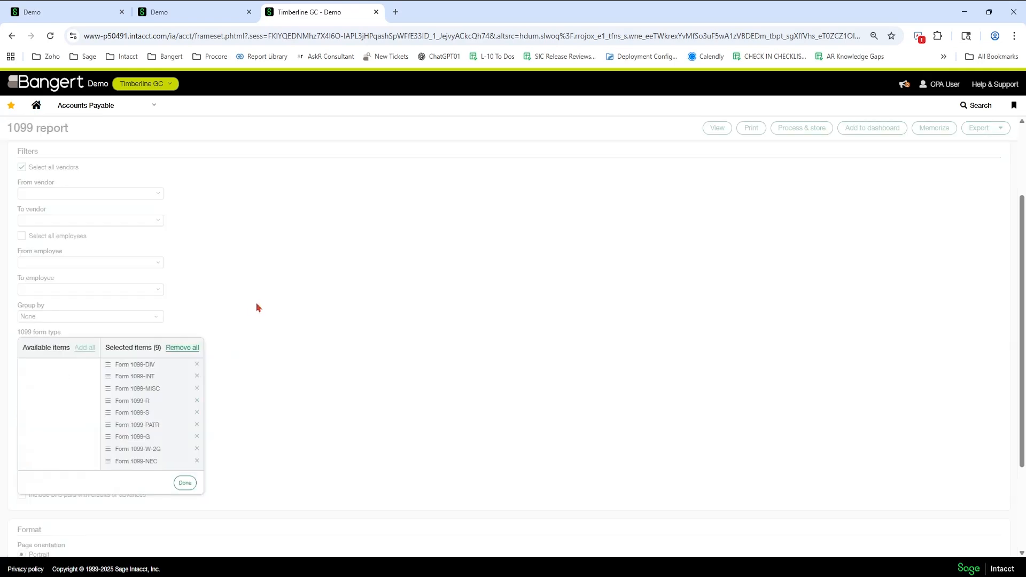
left_click(185, 483)
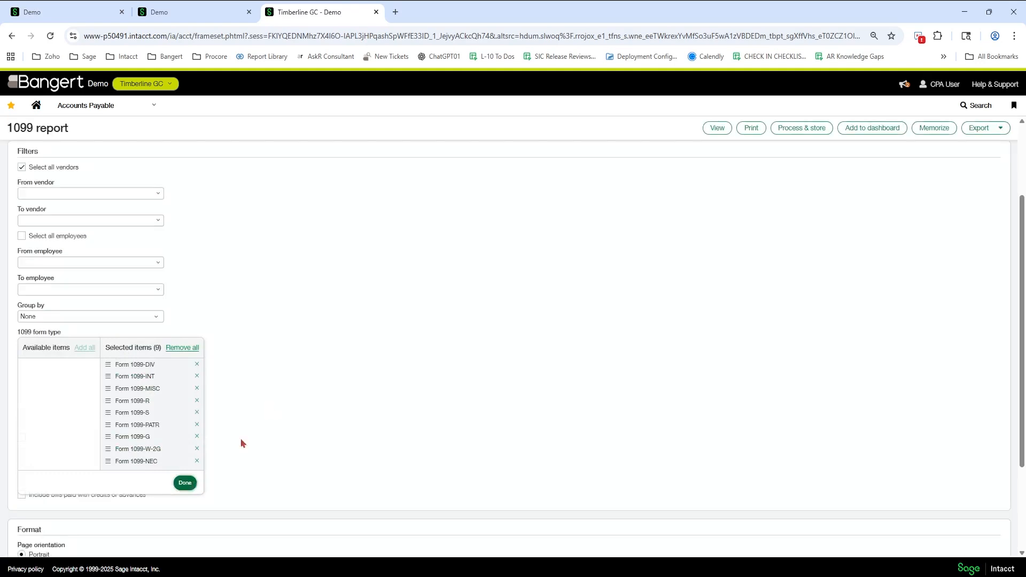
Set the report's transaction information filter to Show all
scroll(294, 382, "down", 3)
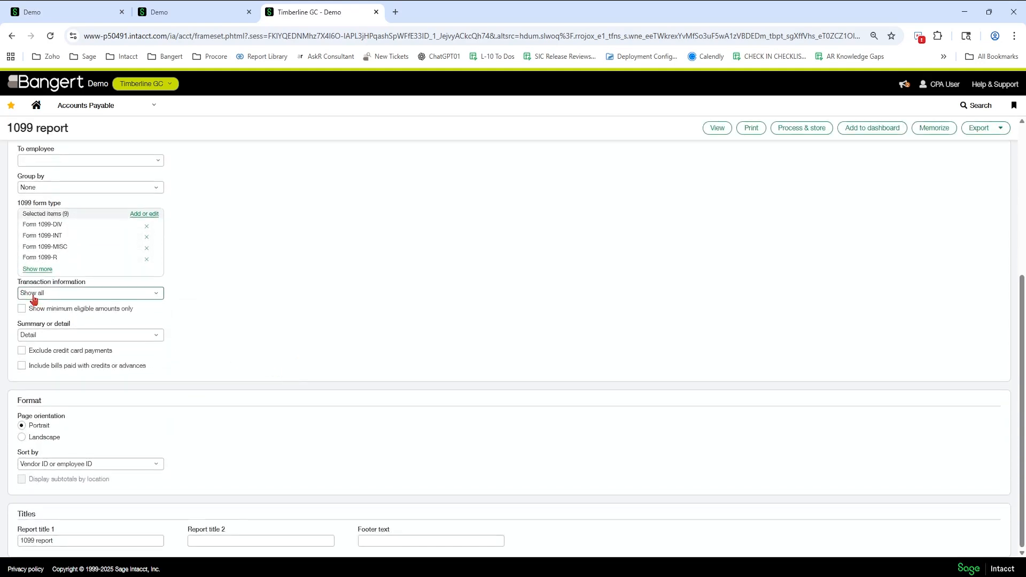
left_click(89, 295)
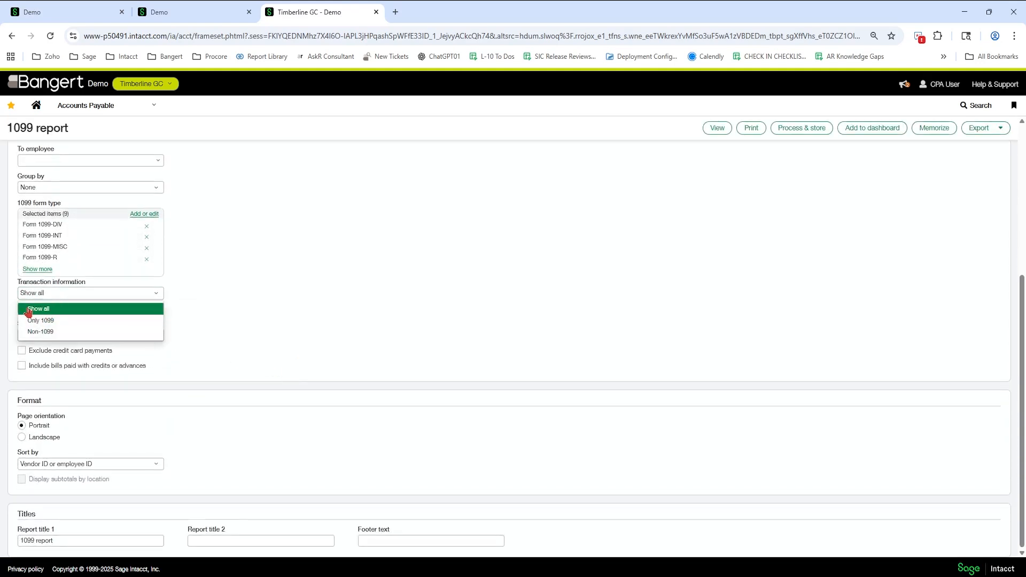
left_click(49, 311)
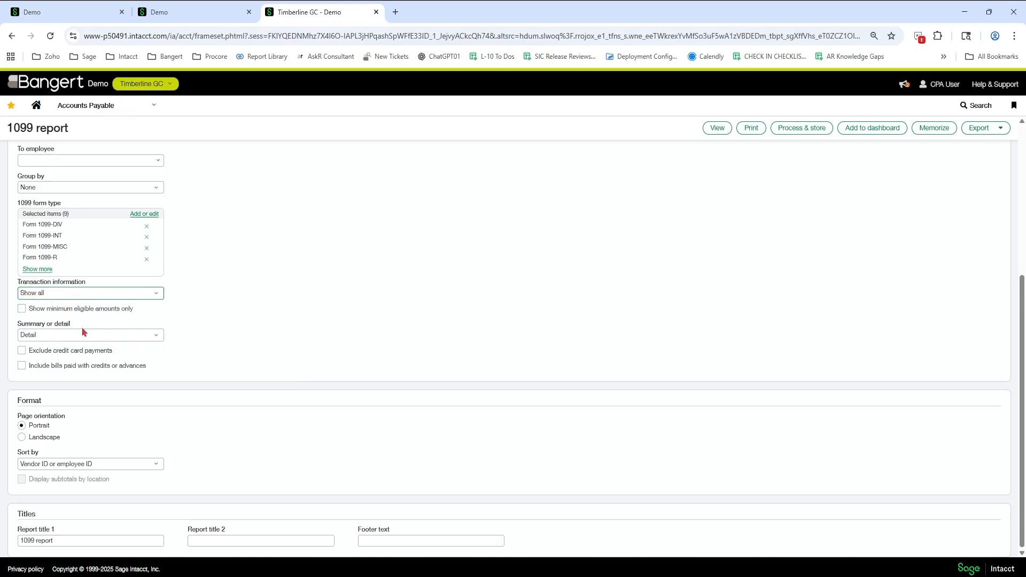
Set the 1099 report's level of detail to Summary and display the report on screen
left_click(111, 337)
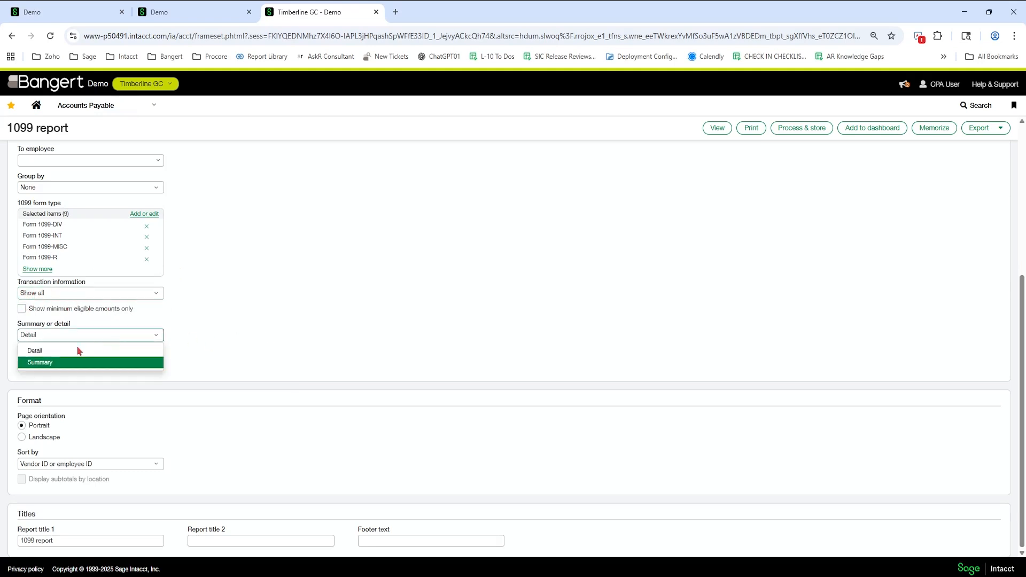
left_click(38, 356)
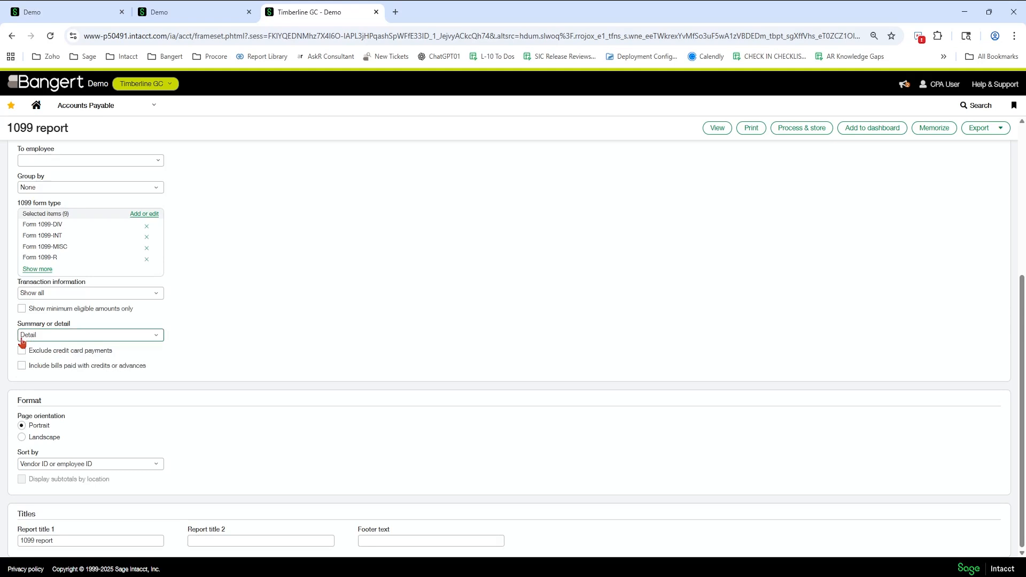
left_click(95, 336)
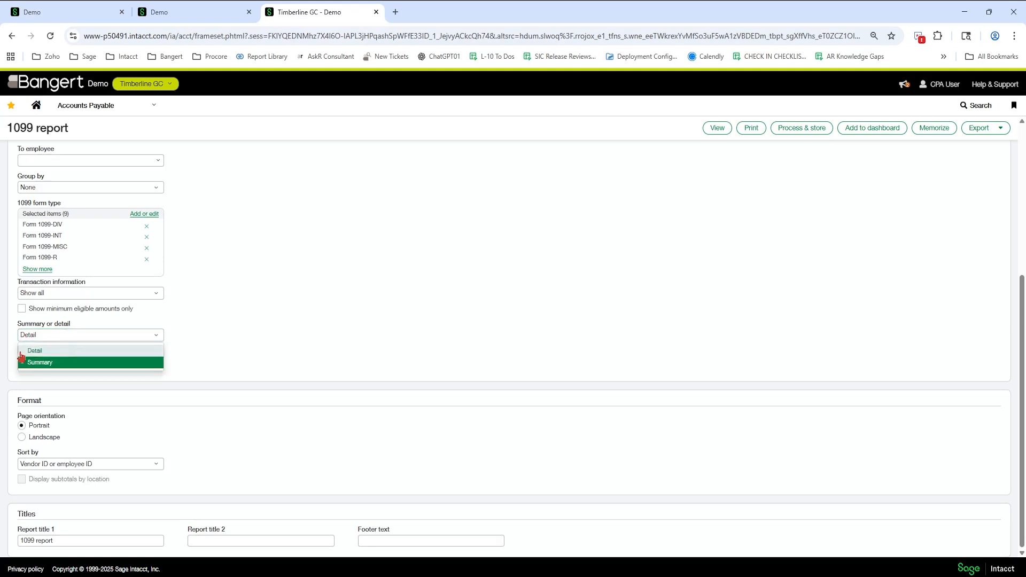
left_click(31, 352)
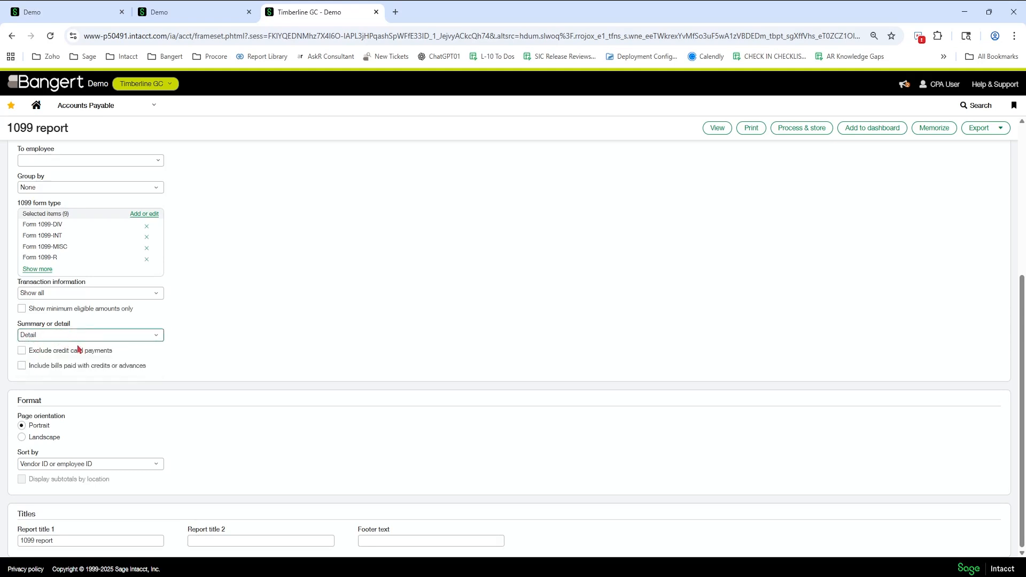
left_click(75, 336)
left_click(47, 367)
left_click(73, 337)
left_click(45, 362)
scroll(165, 395, "up", 5)
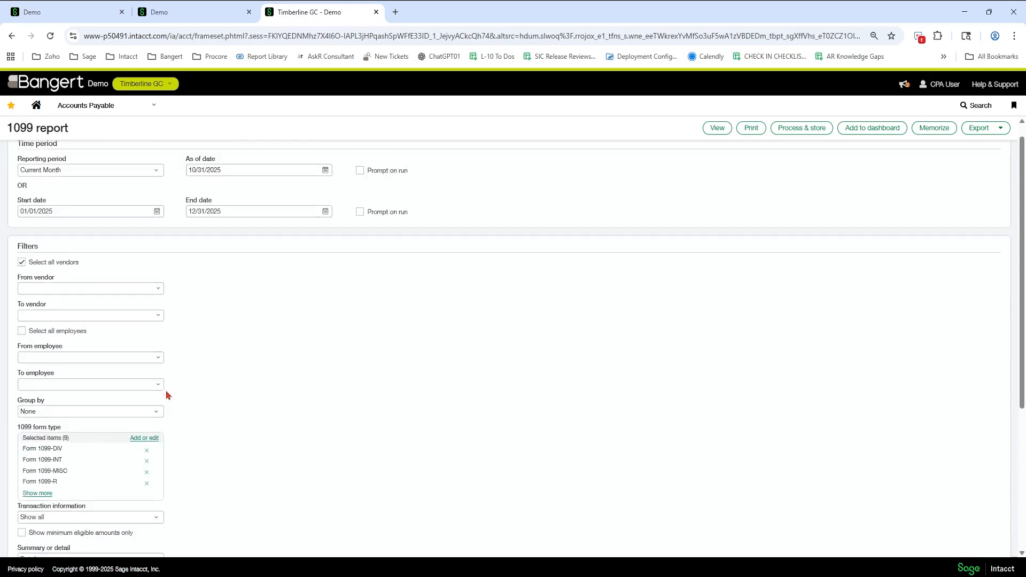
left_click(718, 129)
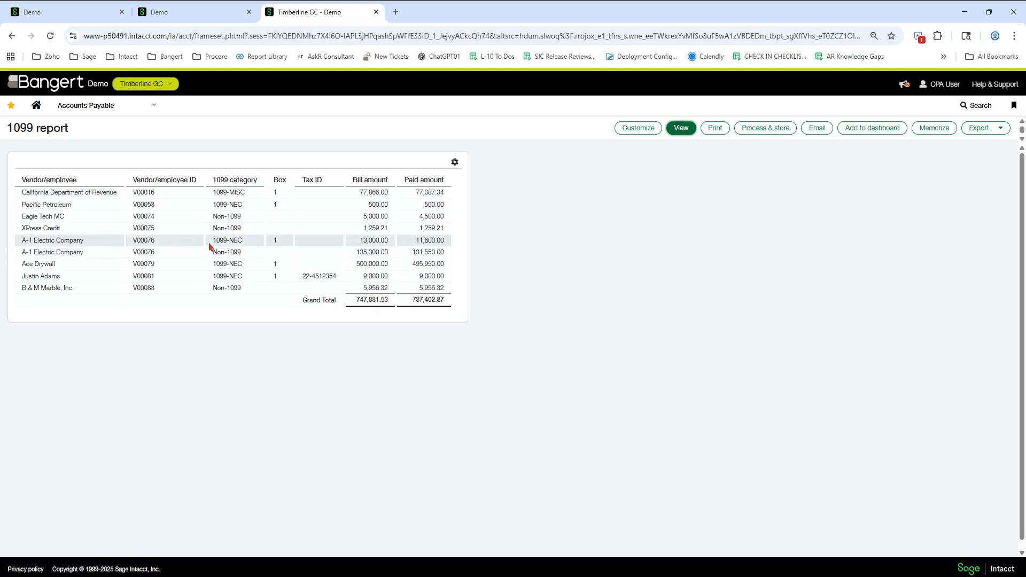
Compare the 1099-NEC and Non-1099 category lines of A-1 Electric Company in the report
left_click_drag(212, 245, 248, 245)
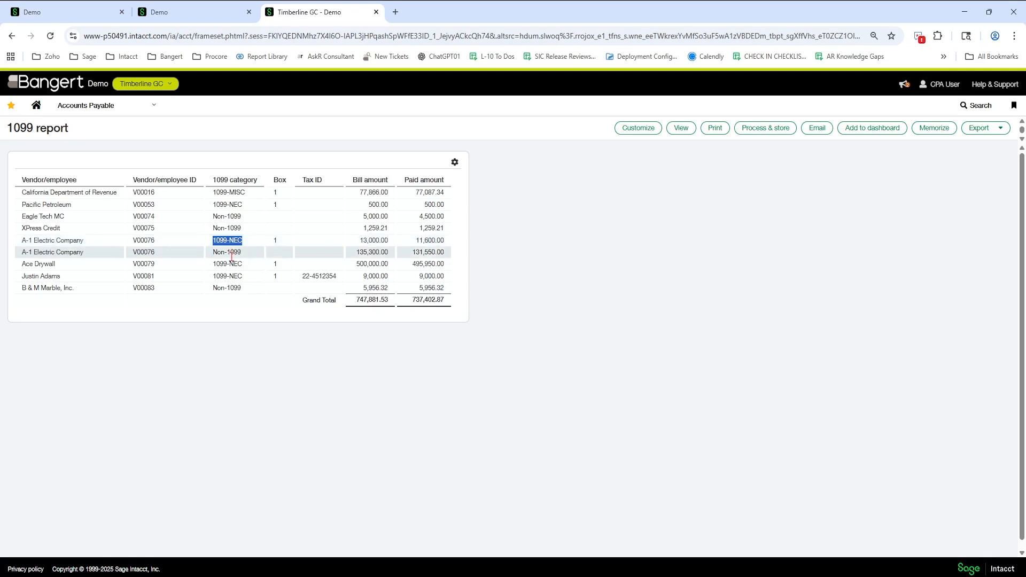
left_click_drag(213, 254, 251, 258)
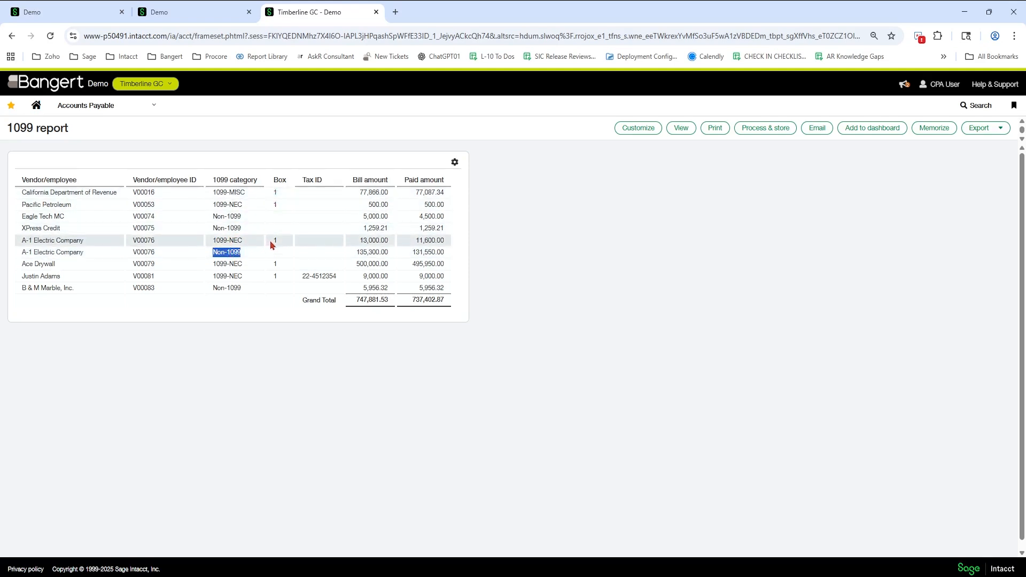
left_click(214, 241)
left_click_drag(213, 241, 247, 248)
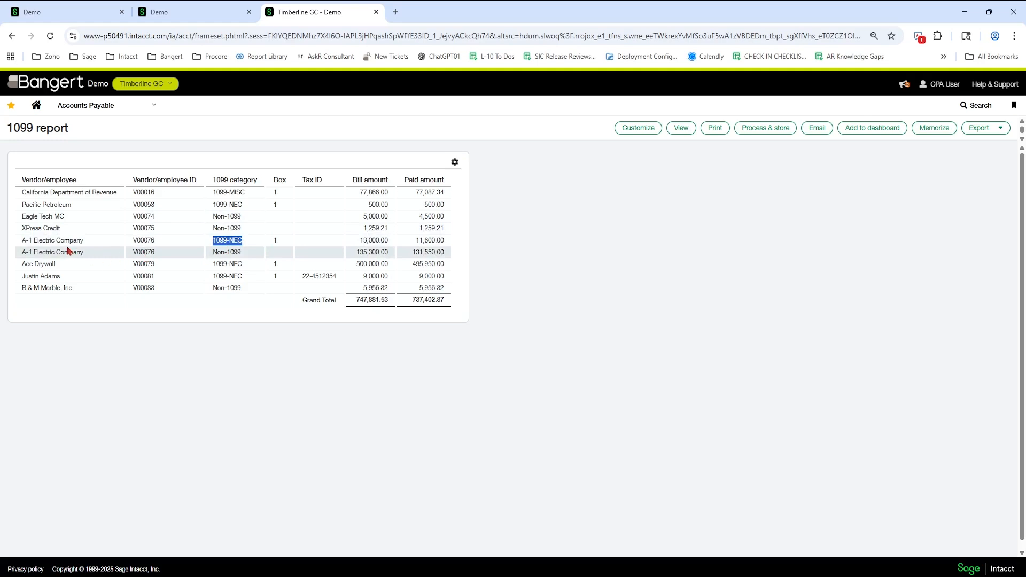
Cross-check A-1 Electric Company's Non-1099 line in the report against the 1099 columns of the top-level vendor list
left_click(78, 10)
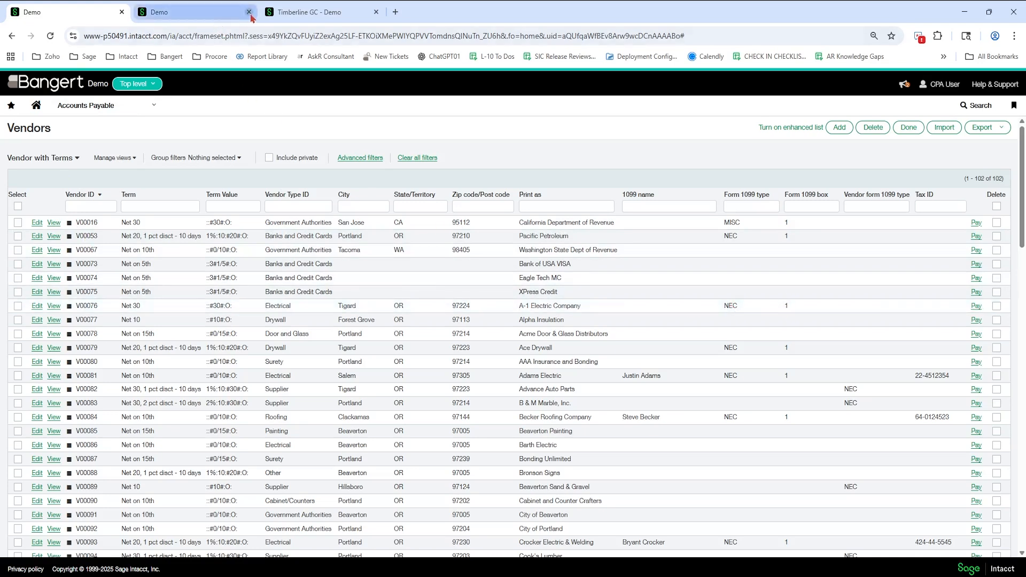
left_click(307, 16)
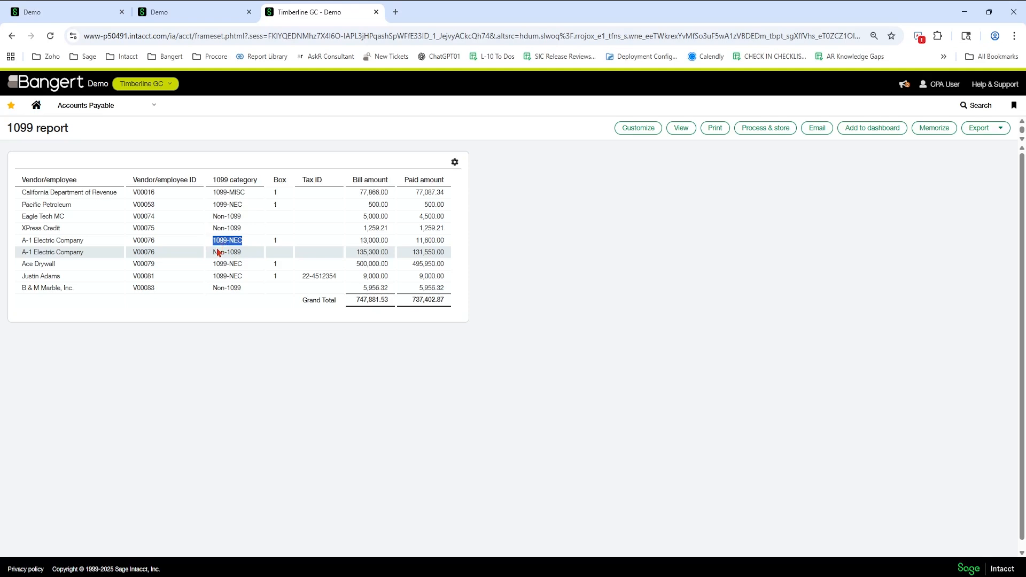
left_click_drag(213, 252, 246, 255)
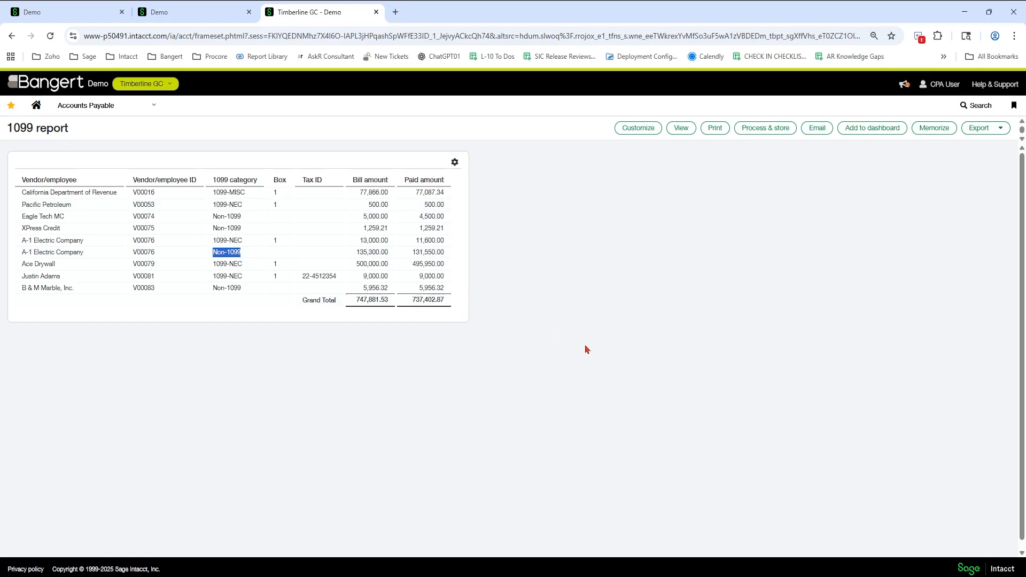
left_click(83, 13)
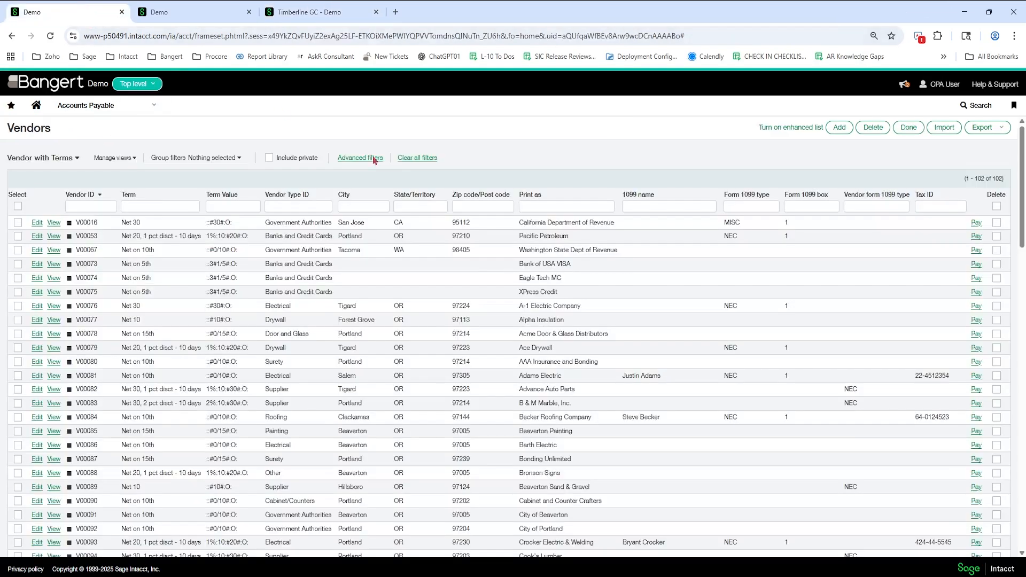
Export the Timberline GC 1099 report to an Excel file and download it
left_click(313, 12)
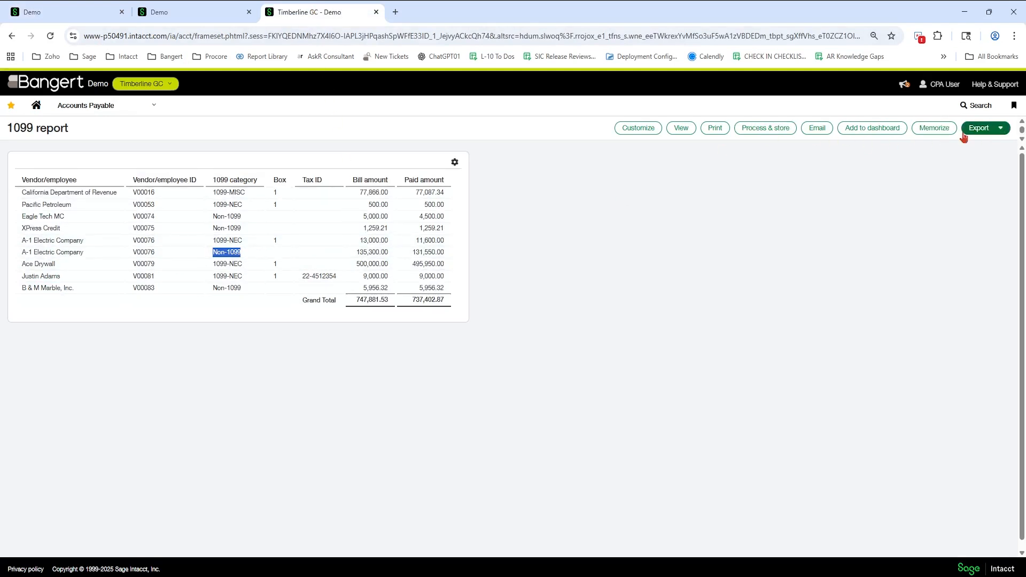
left_click(980, 128)
left_click(887, 133)
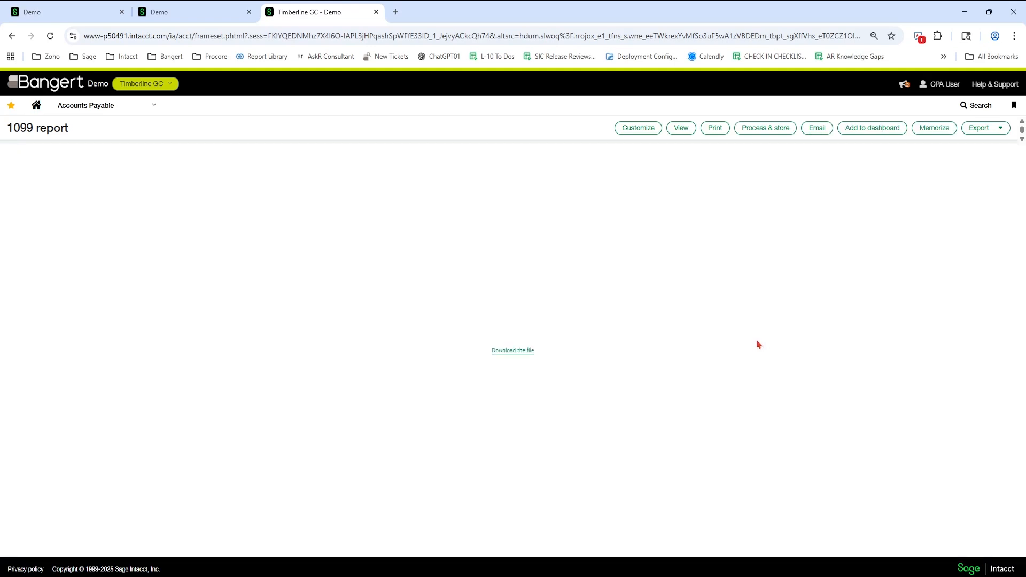
left_click(521, 352)
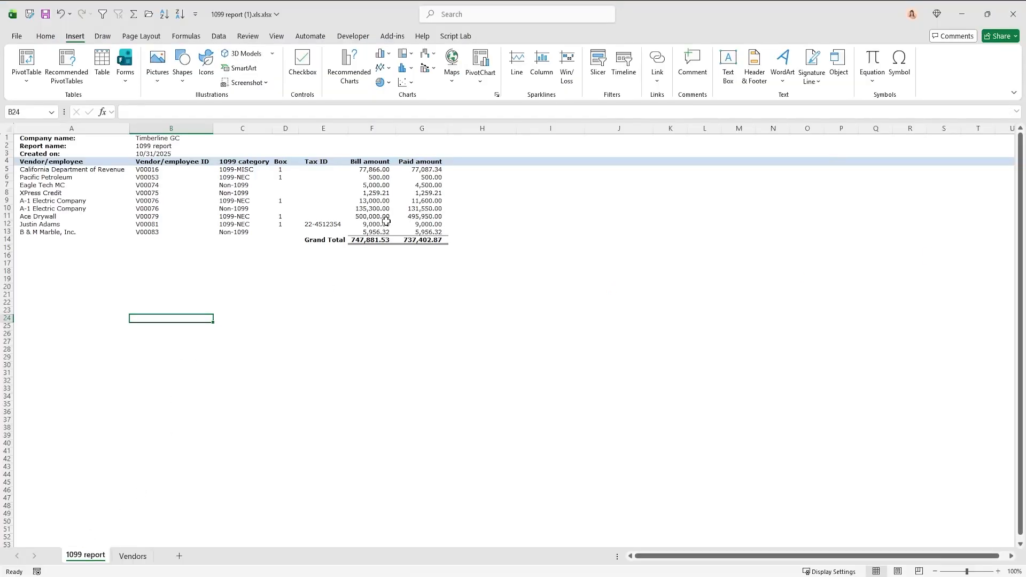
Switch to the 1099 workbook in Excel and look over its Vendors and 1099 report worksheets
left_click(133, 557)
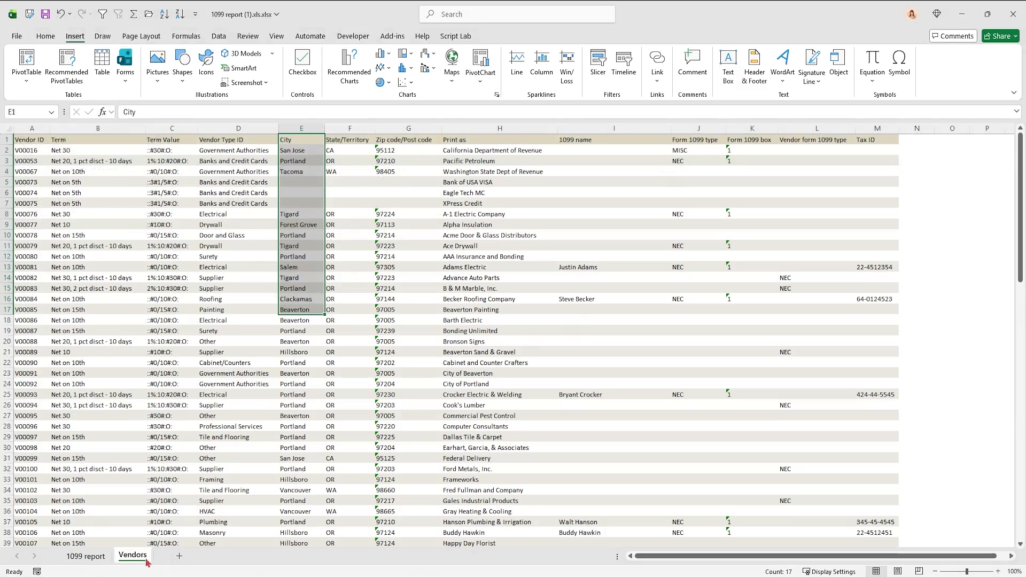
left_click(95, 560)
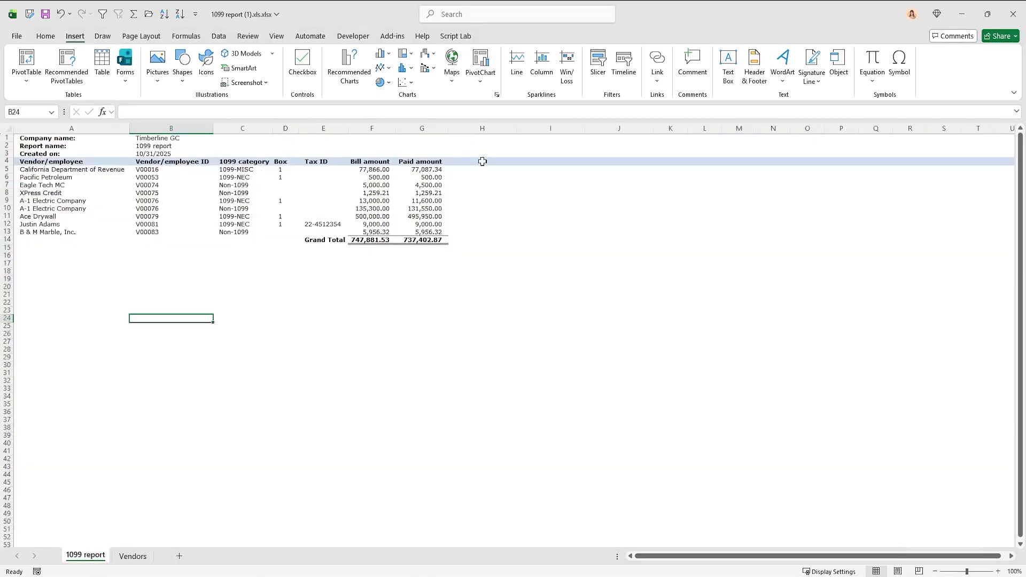
left_click(478, 177)
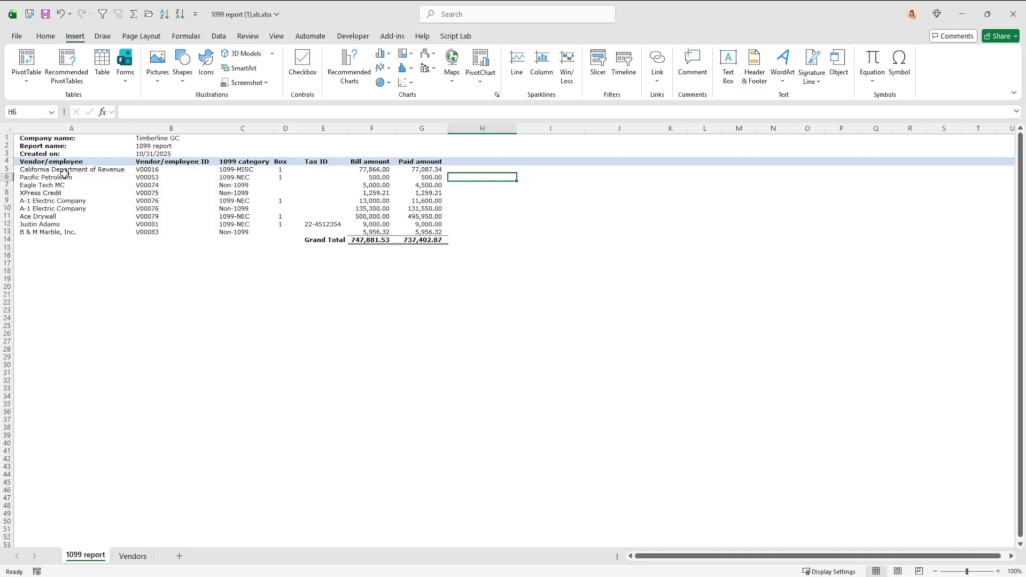
Create a PivotTable from 1099 report range A4:G13 on a new worksheet, with Vendor/employee as rows and Paid amount as summed values
left_click_drag(53, 162, 422, 232)
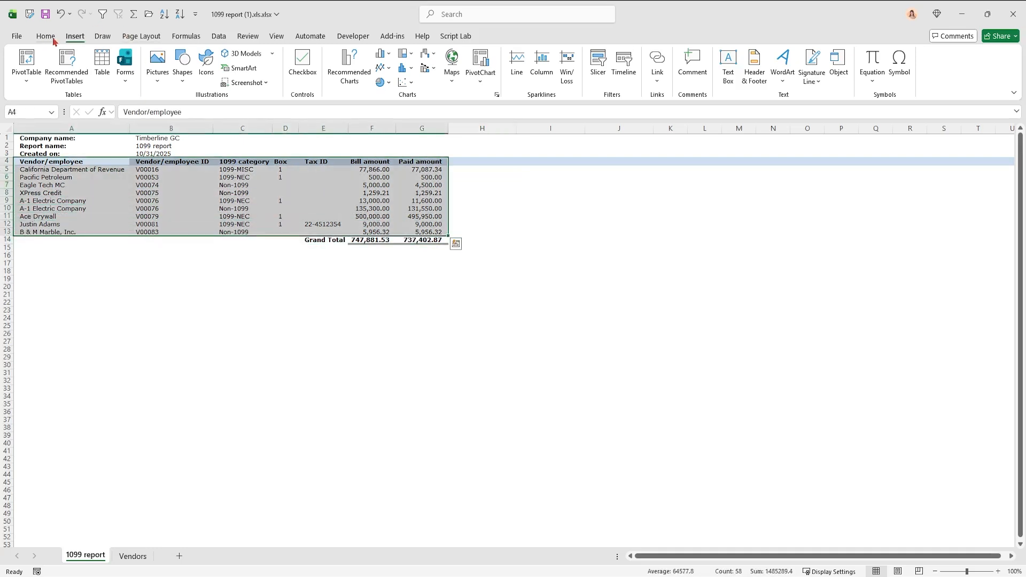
left_click(26, 80)
left_click(70, 99)
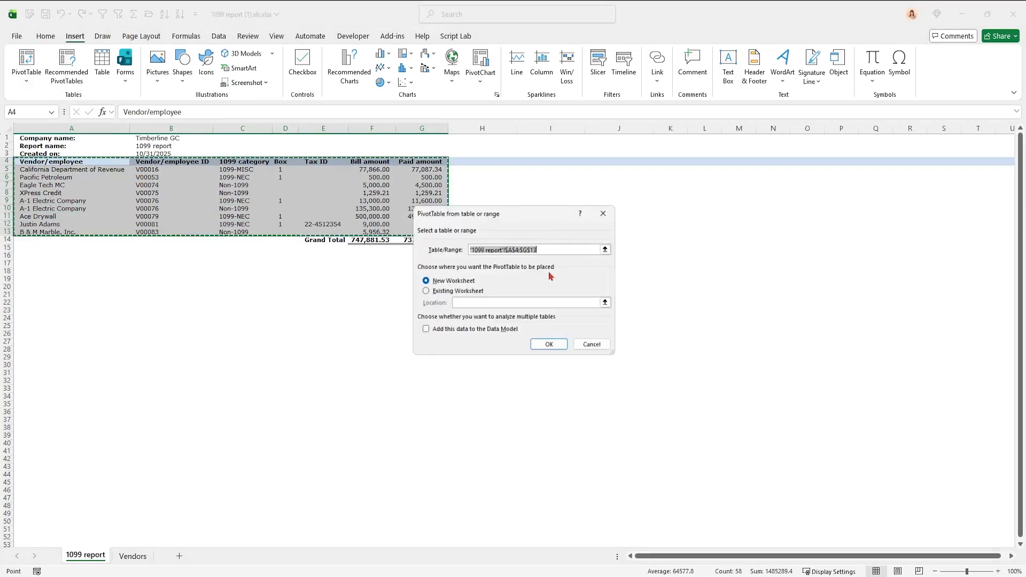
left_click(549, 345)
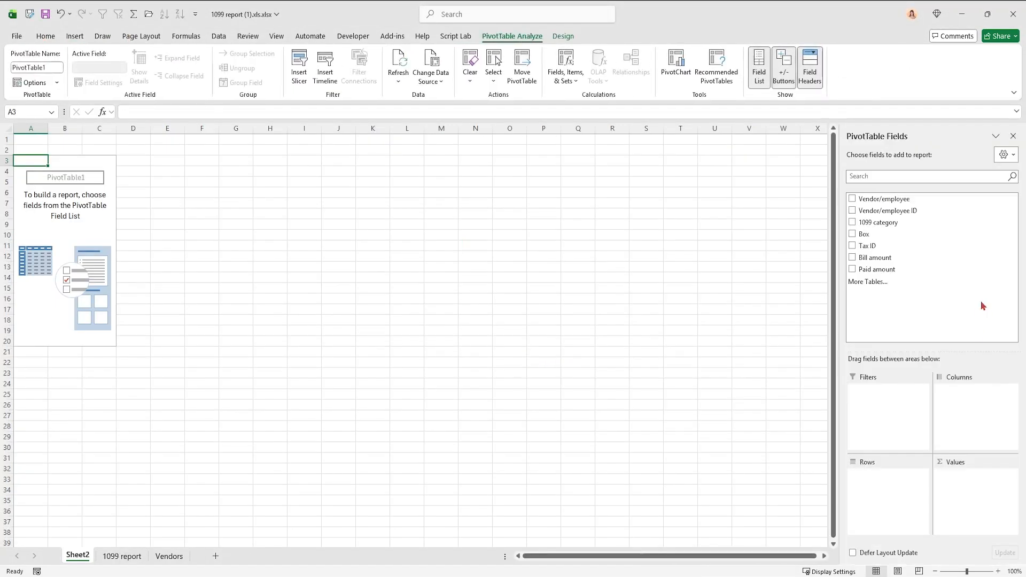
left_click(852, 199)
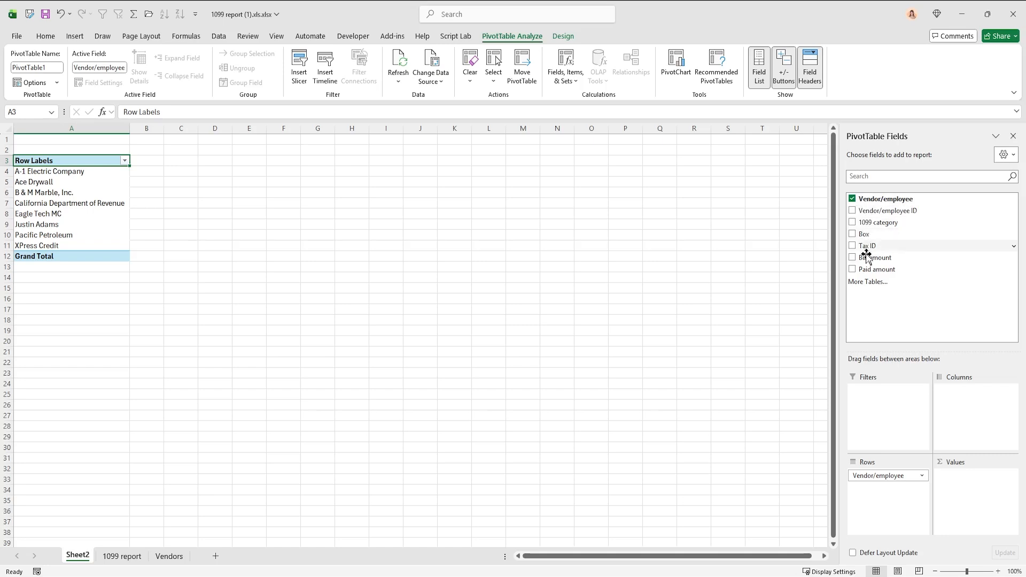
left_click(853, 271)
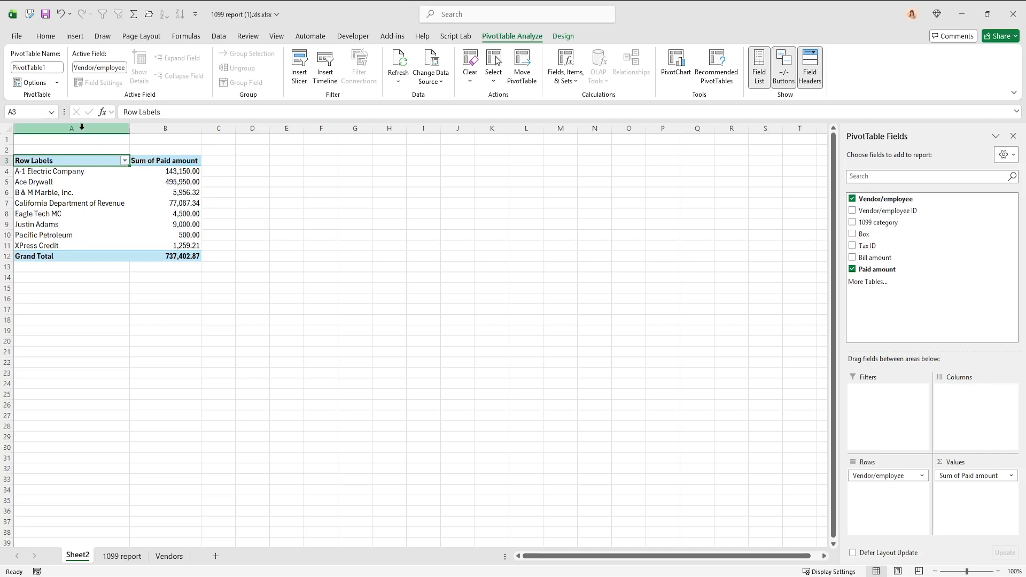
Copy the PivotTable columns A:B, paste them as values starting at D1, and fit the pasted columns' widths
left_click_drag(82, 127, 165, 128)
key("ctrl+c")
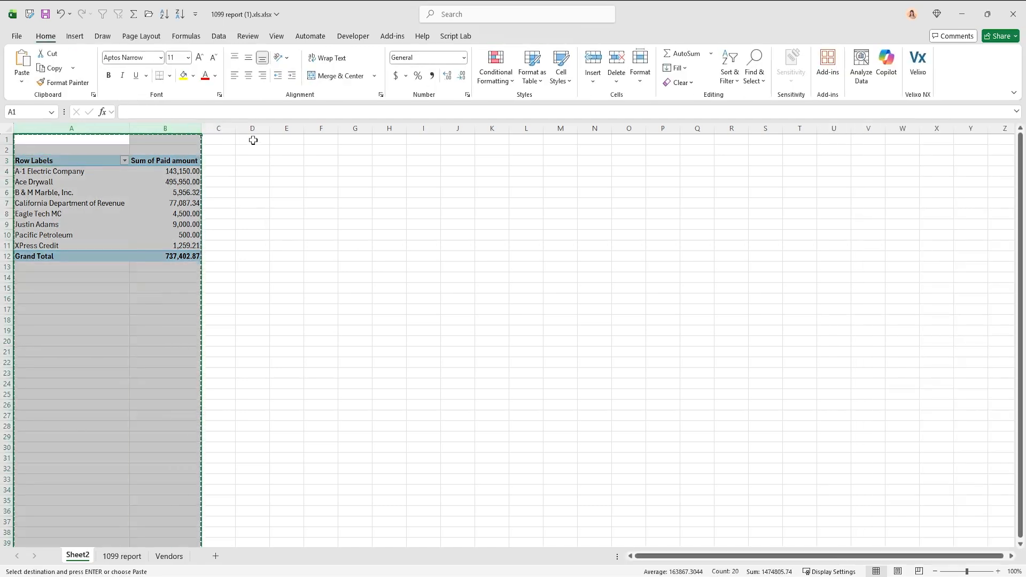
left_click(253, 140)
right_click(253, 140)
left_click(296, 210)
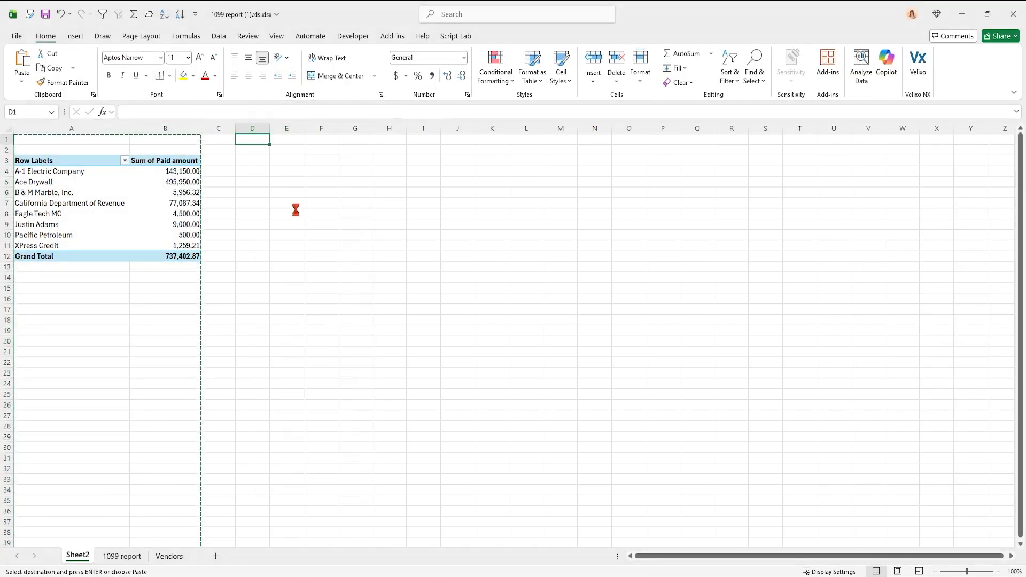
double_click(270, 129)
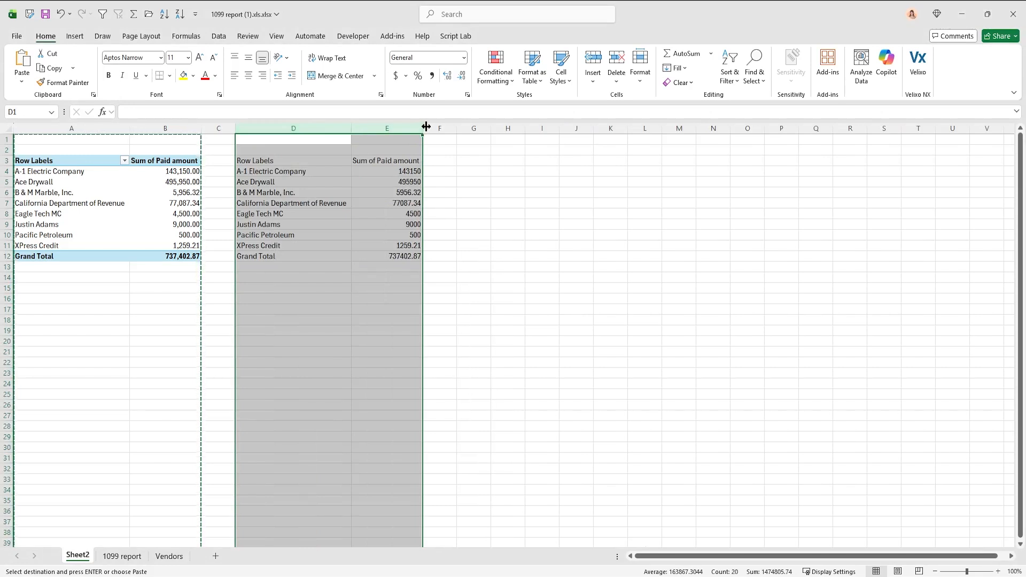
Widen column F and enter =XLOOKUP(D4,Vendors!H:H,Vendors!J:J) in F4 to return each vendor's Form 1099 type
left_click(449, 170)
left_click_drag(458, 129, 480, 131)
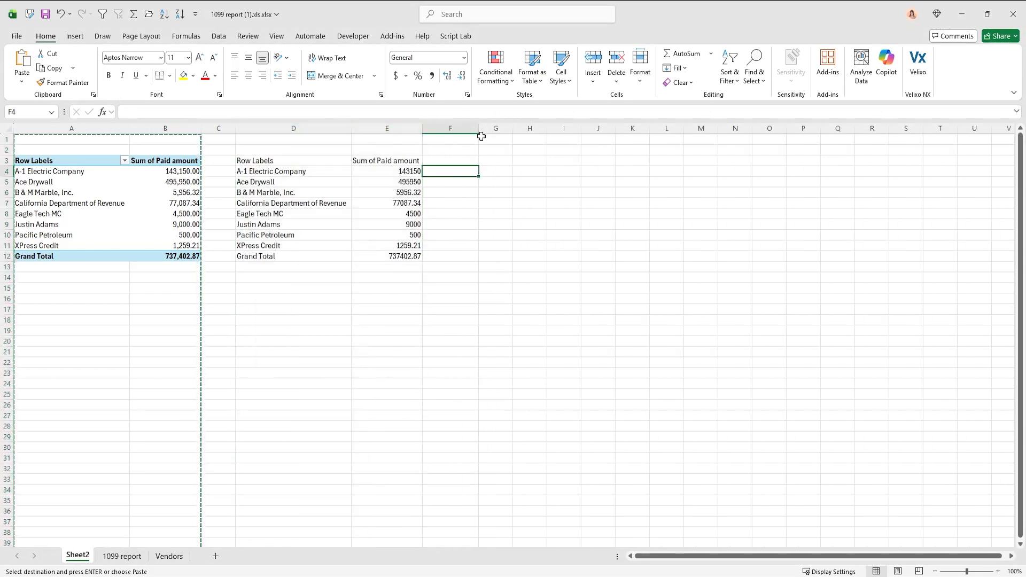
type("=x")
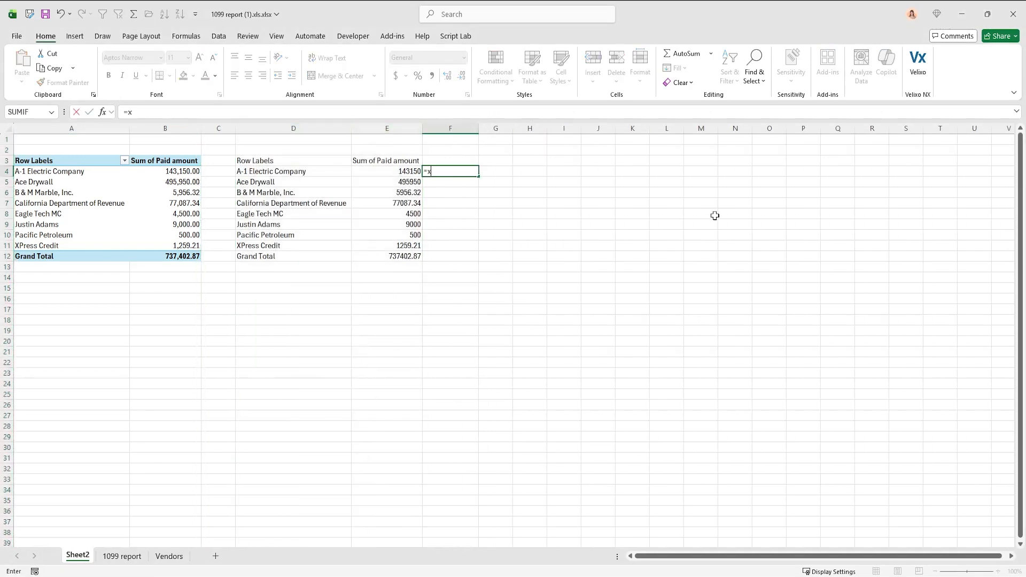
type("lookup(")
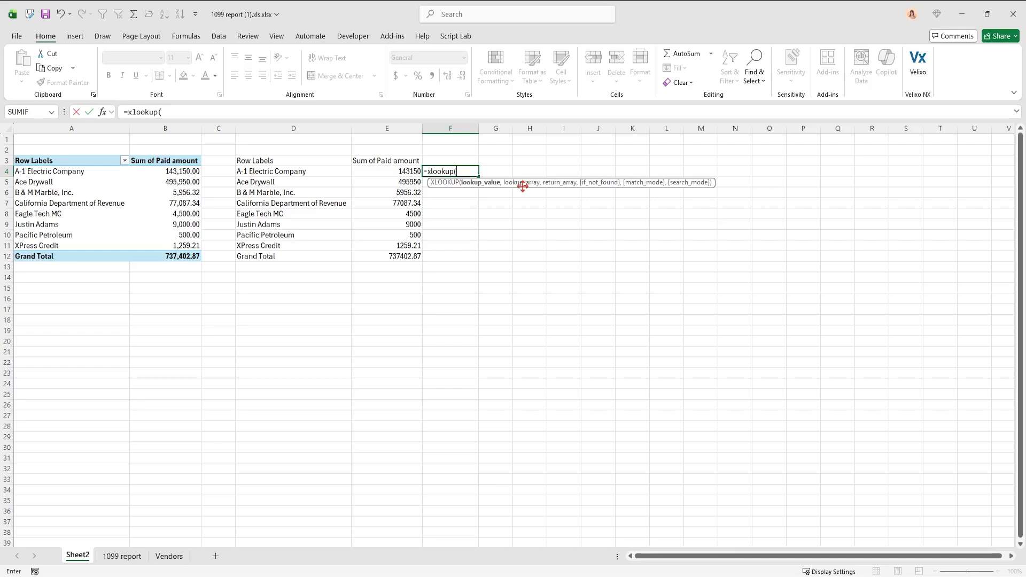
left_click(299, 174)
type(",")
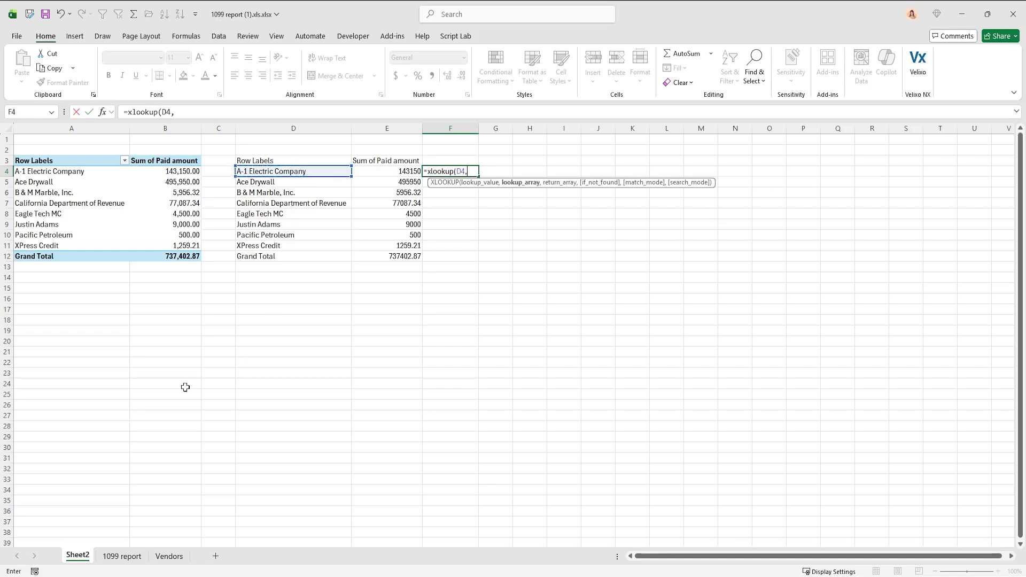
left_click(170, 556)
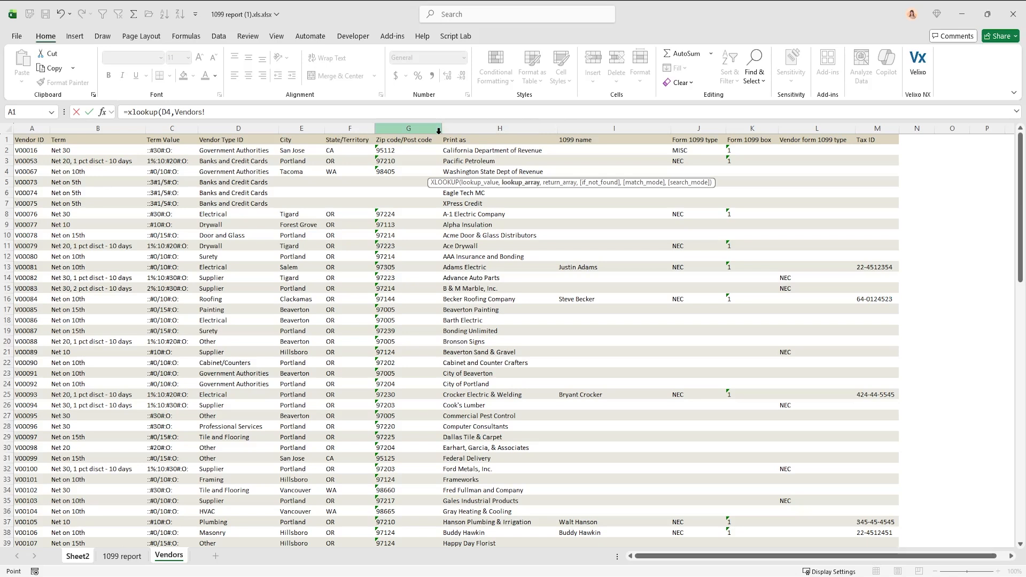
left_click(461, 128)
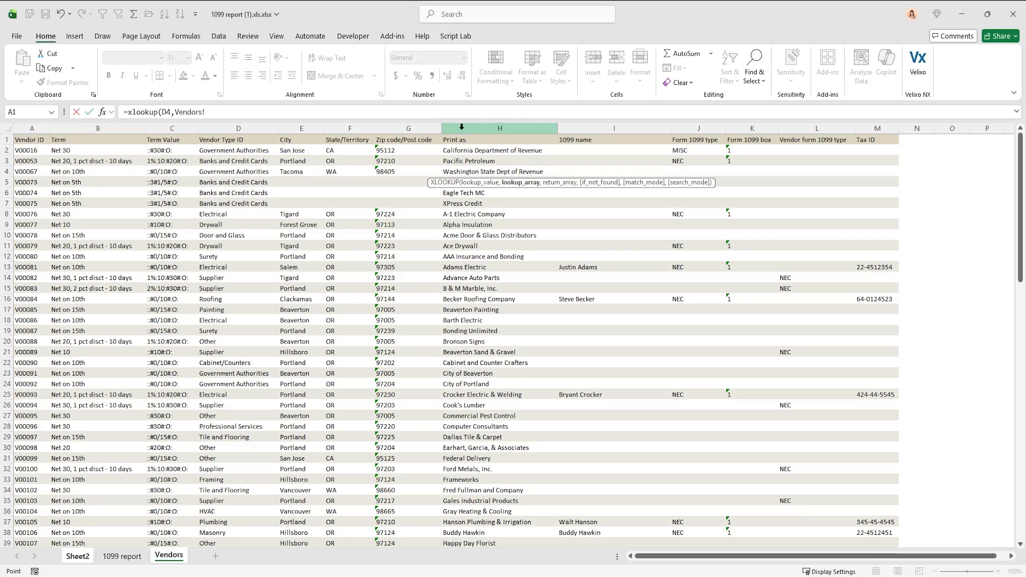
type(",")
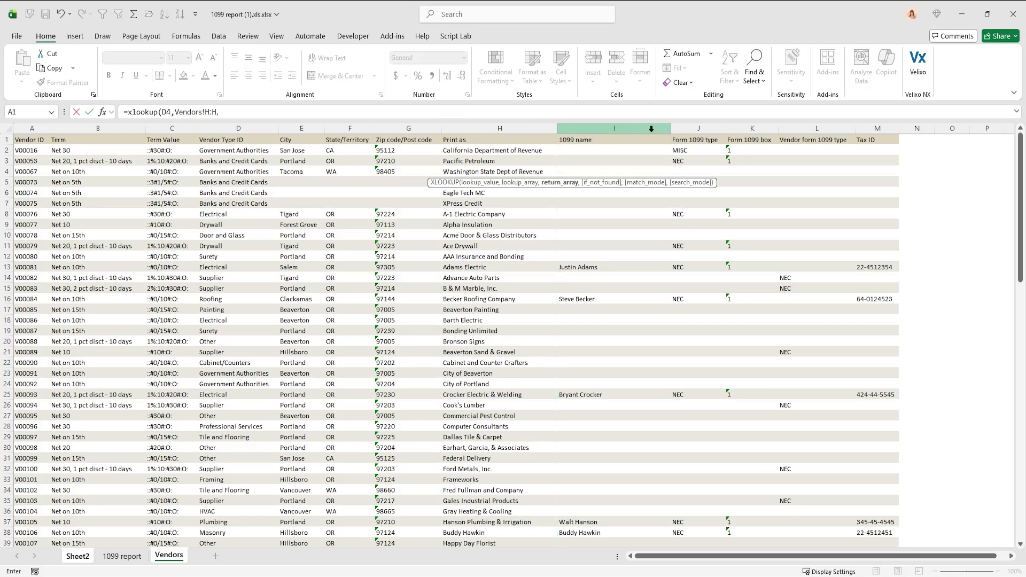
left_click(699, 128)
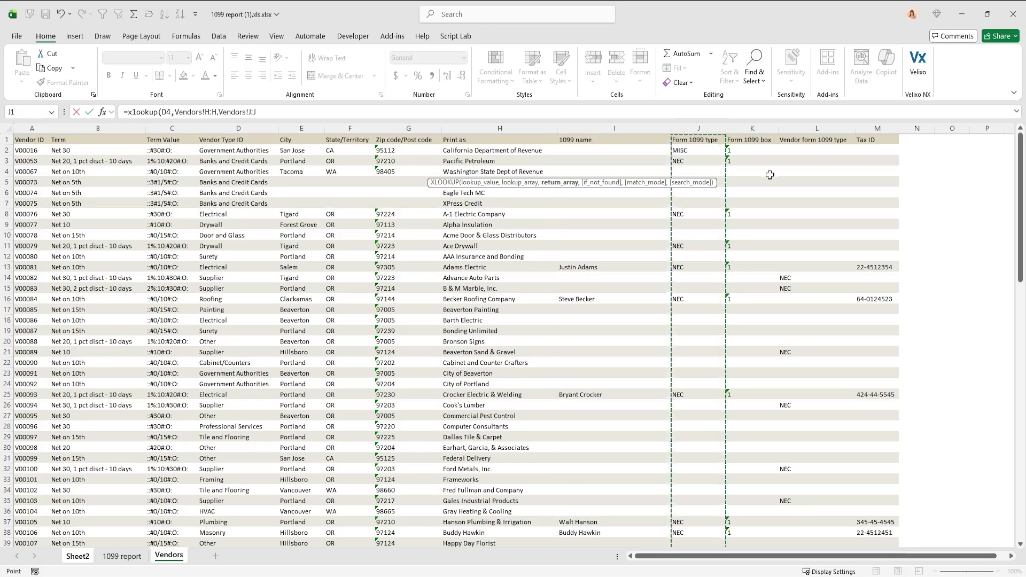
key("Return")
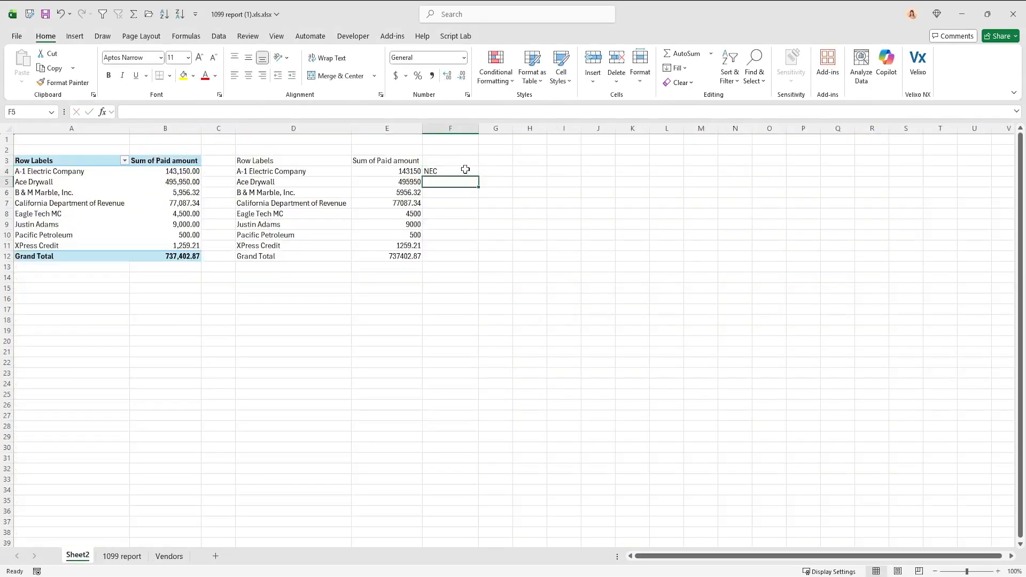
Fill the XLOOKUP formula from F4 down to F12 and clear the copied Grand Total row D12:F12
left_click(466, 170)
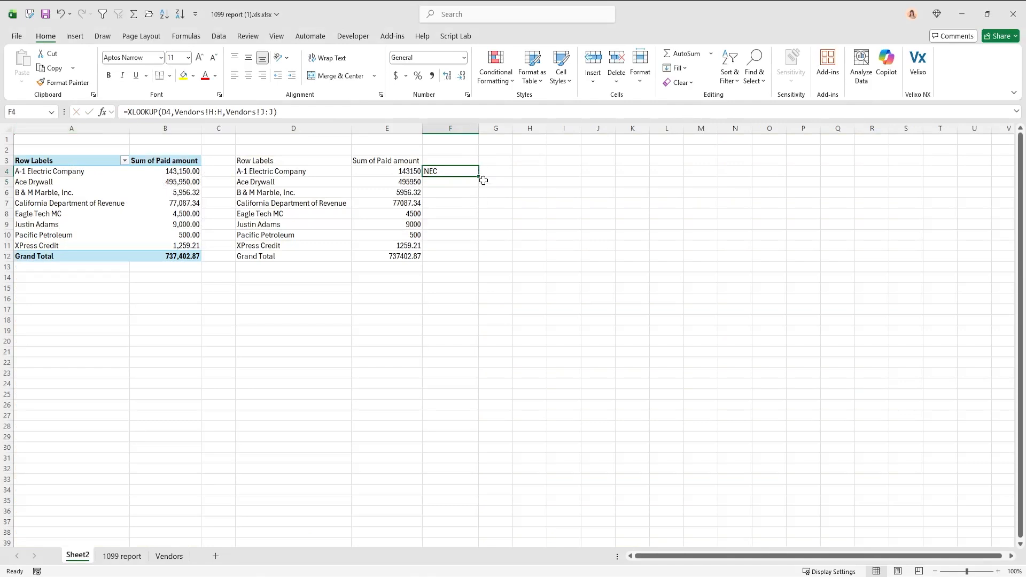
left_click_drag(479, 177, 484, 255)
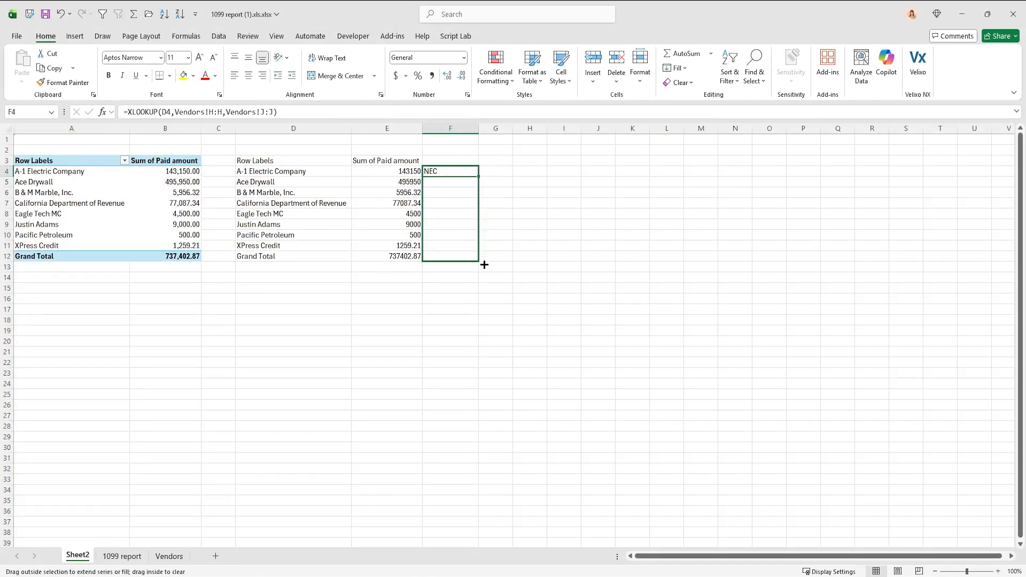
left_click_drag(245, 252, 444, 257)
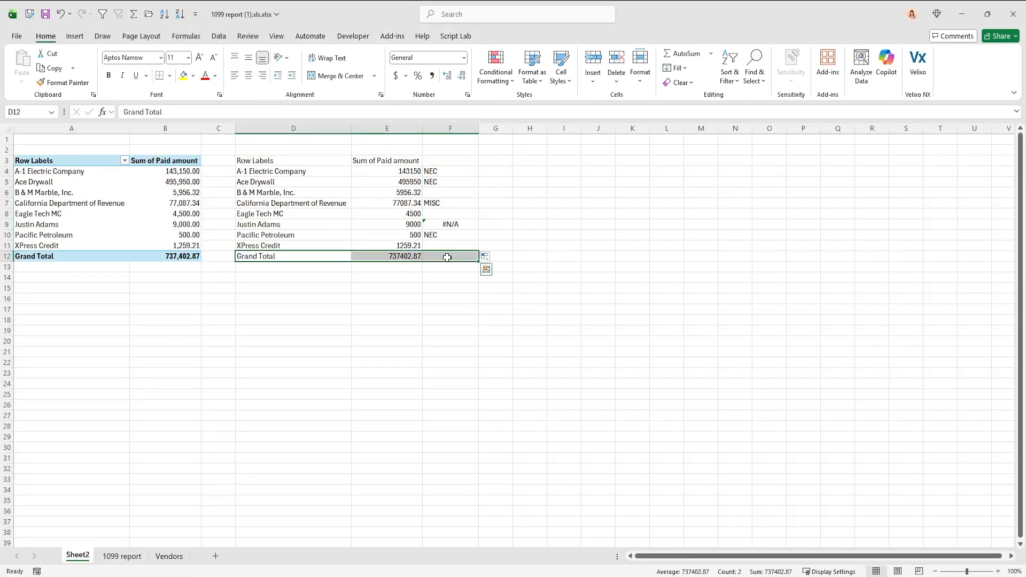
key("Delete")
Review the looked-up 1099 types beside the paid amounts and compare them with the Vendors worksheet
left_click(457, 181)
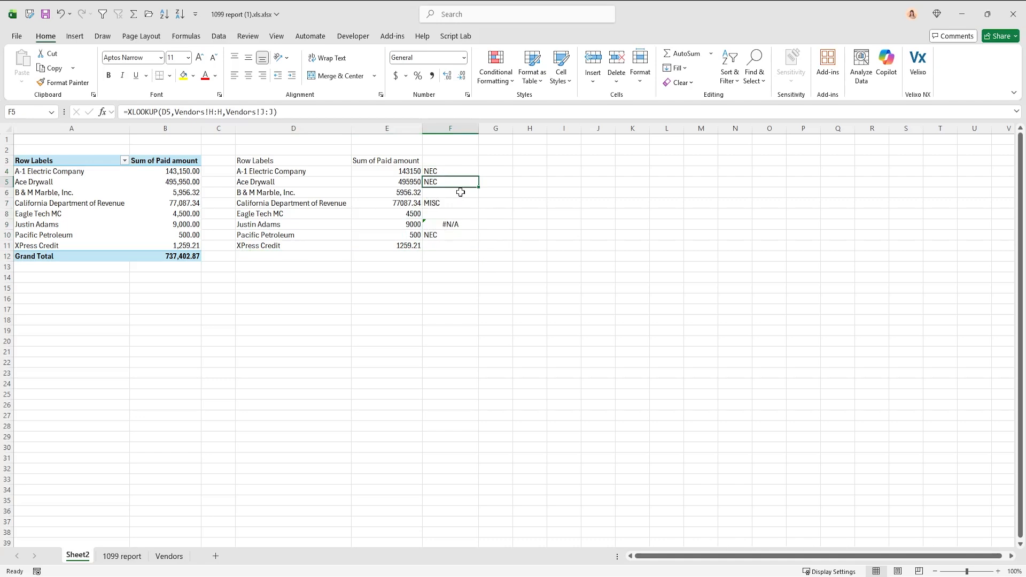
left_click(447, 172)
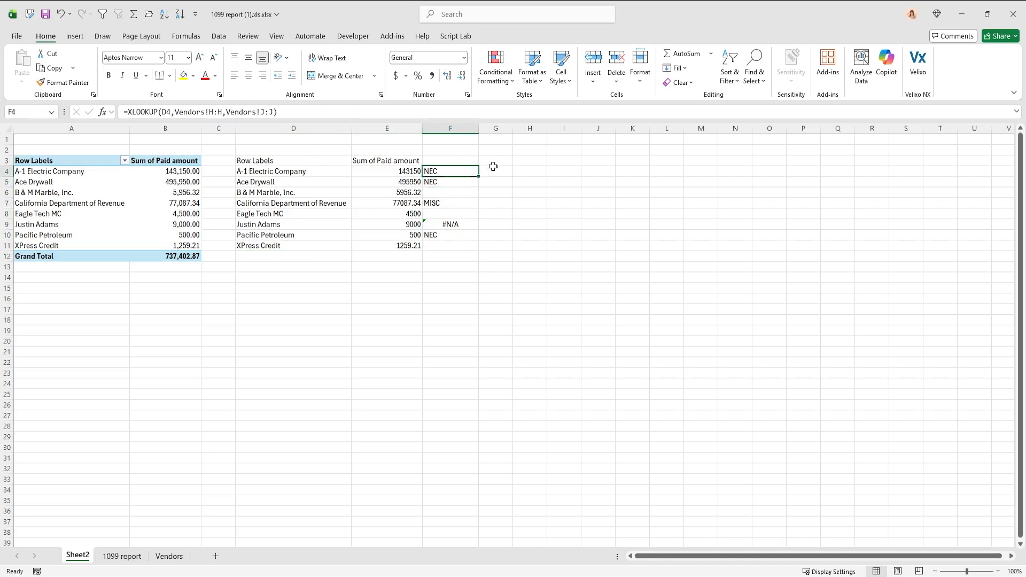
left_click_drag(493, 167, 499, 258)
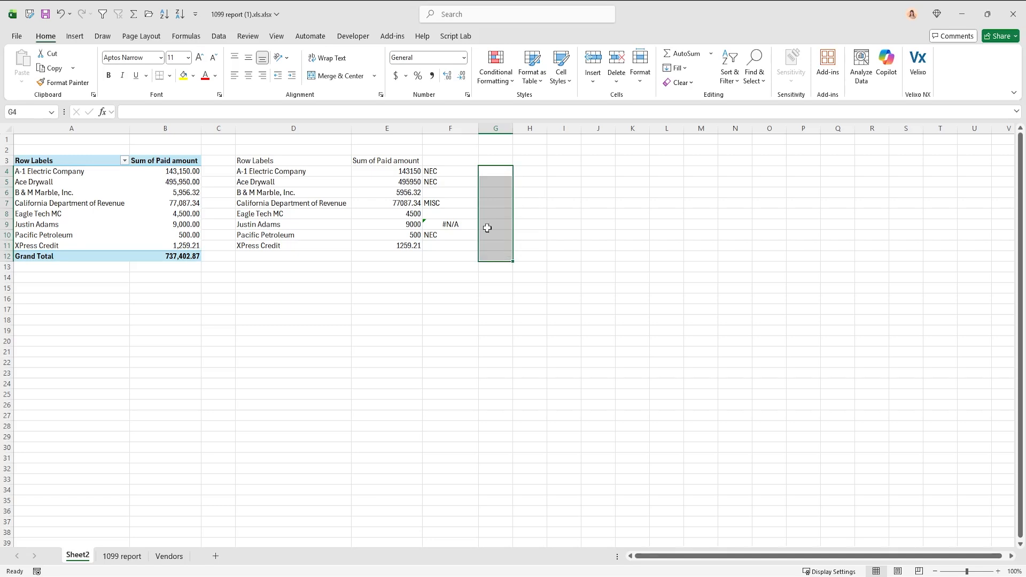
left_click(428, 171)
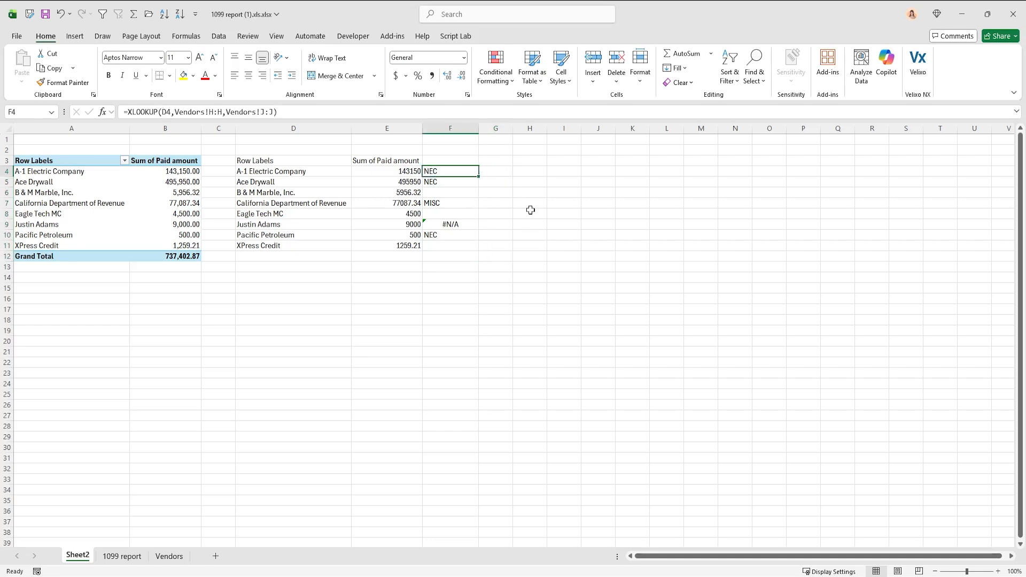
left_click(450, 202)
left_click(502, 203)
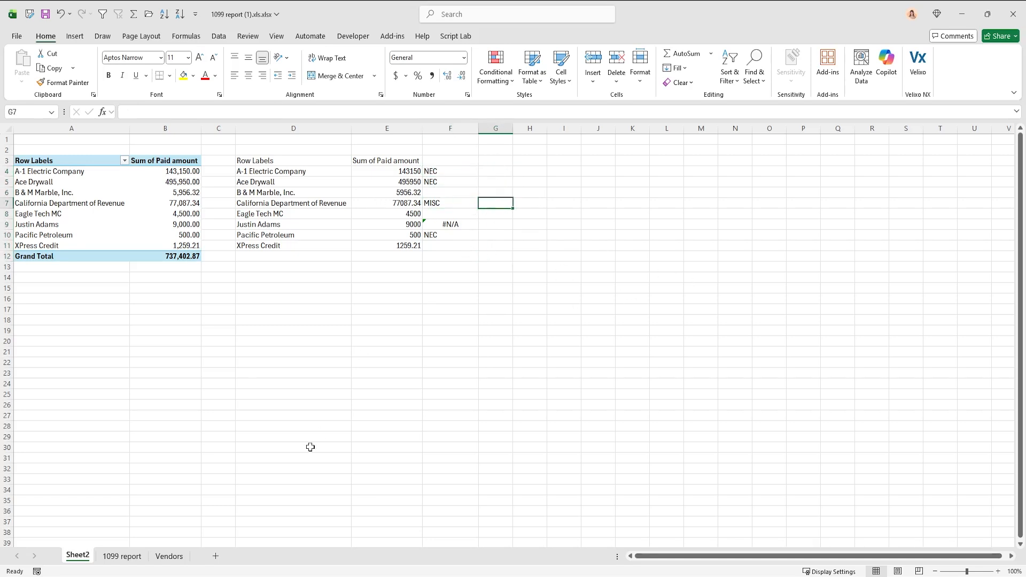
left_click(163, 559)
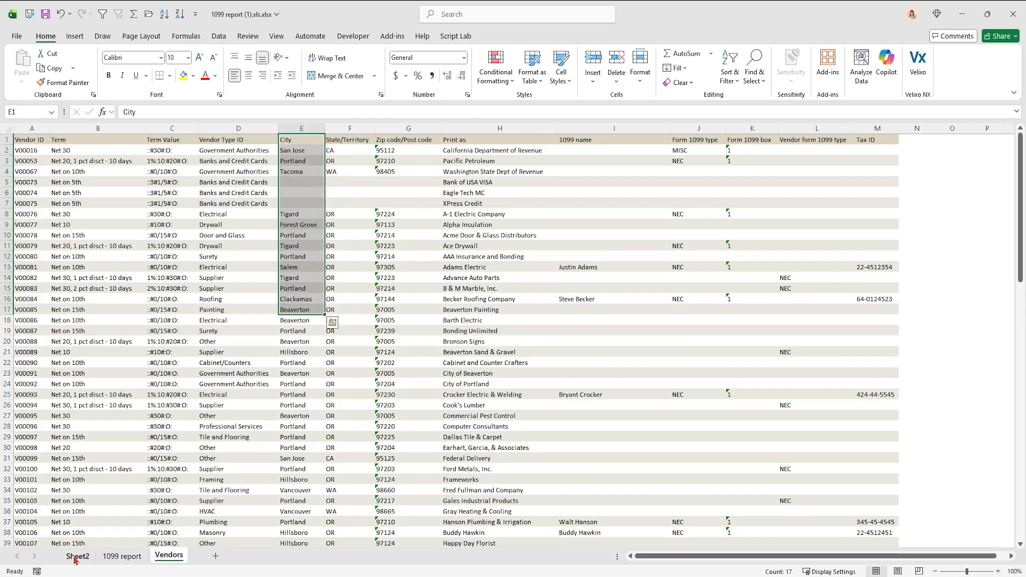
left_click(75, 557)
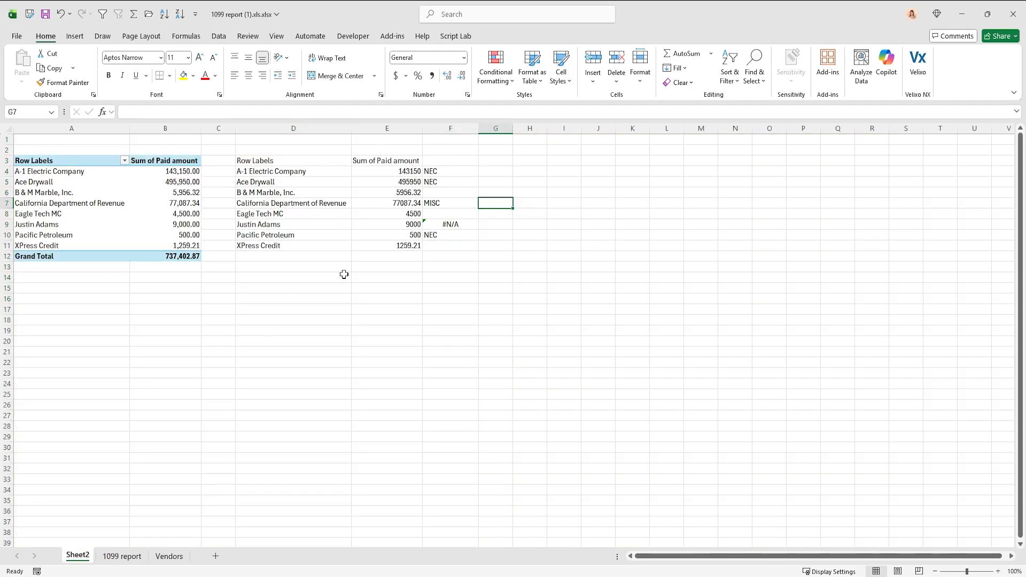
Switch to the Form1099Nec 2024 template workbook
key("alt")
key("alt+Tab")
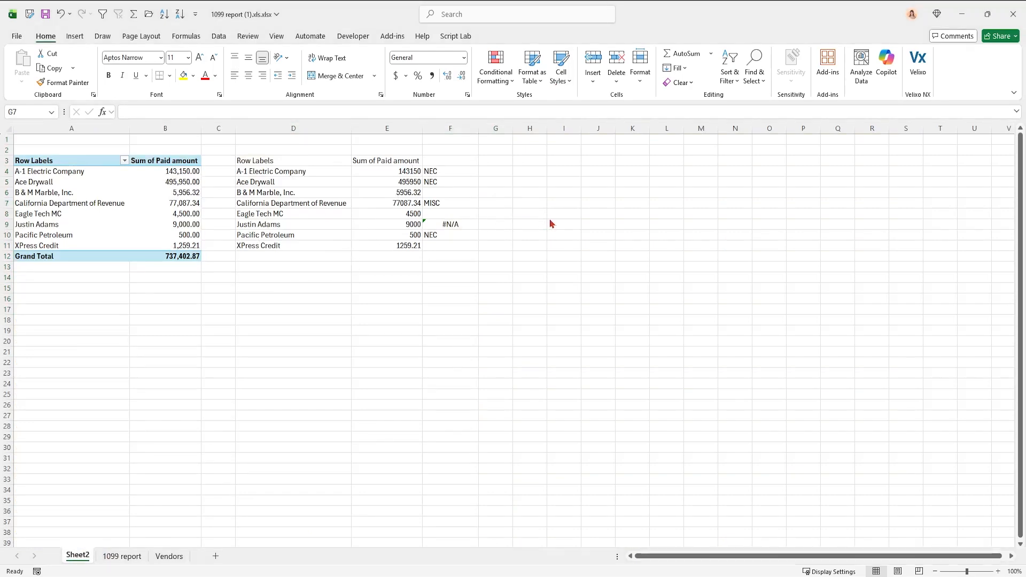
key("alt+Tab")
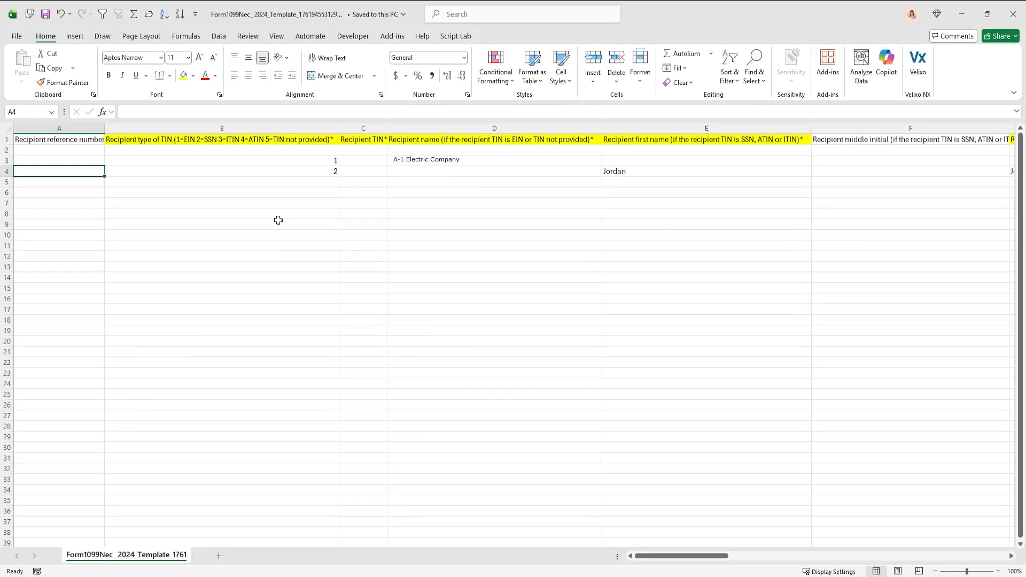
Look through the 1099-NEC template's columns from Recipient reference number to the Box 6a payer state number and return to column A
left_click(279, 223)
left_click(242, 163)
key("Left")
key("Up")
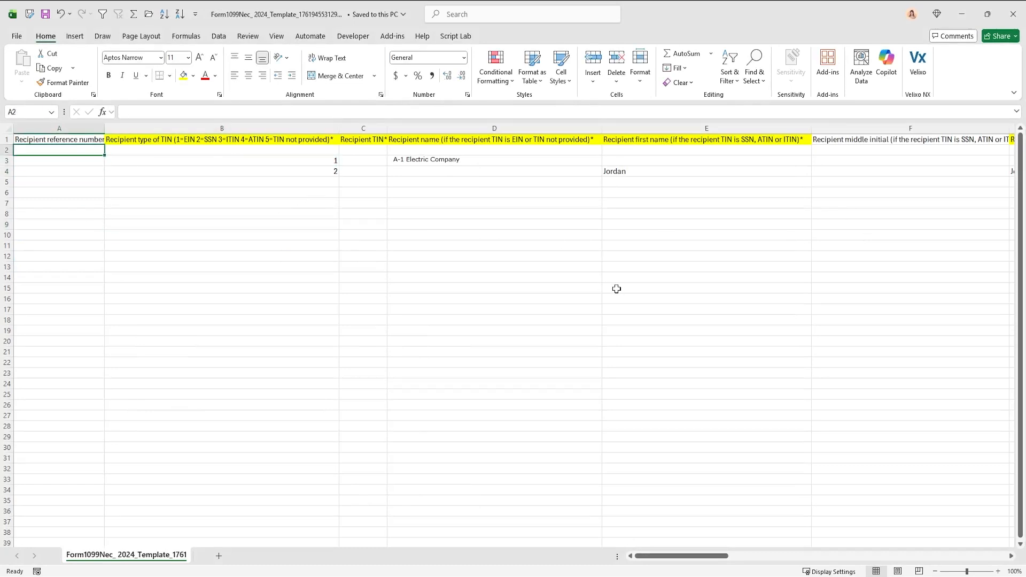
key("Right")
key("Down")
key("Right")
key("Right")
key("Right")
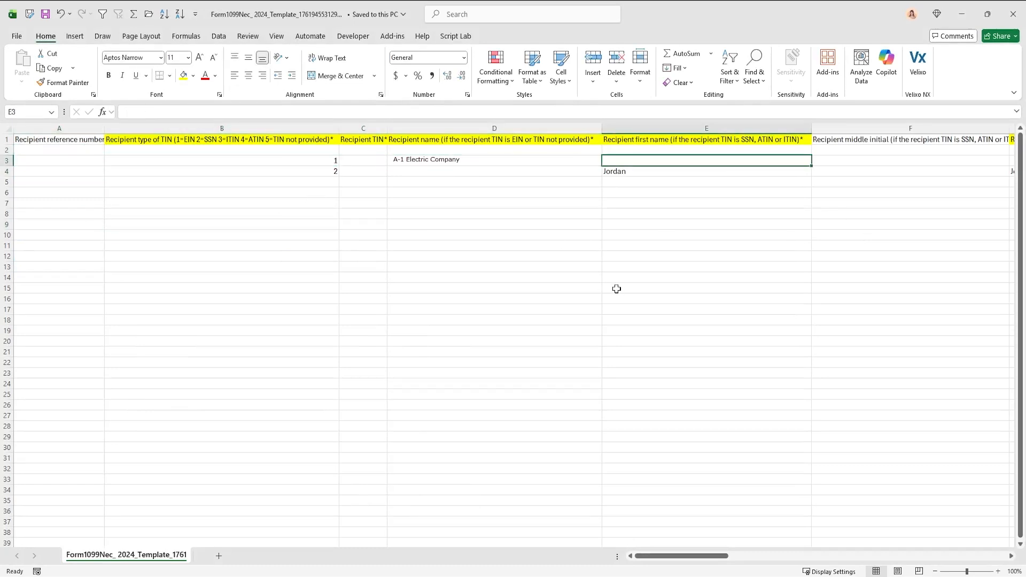
key("Down")
key("Right")
key("Right")
key("Right")
key("Right")
key("Right")
key("Right")
key("Right")
key("Right")
key("Right")
key("Right")
key("Right")
key("Right")
key("Right")
key("Right")
key("Right")
key("Right")
key("Right")
key("Right")
key("Right")
key("Right")
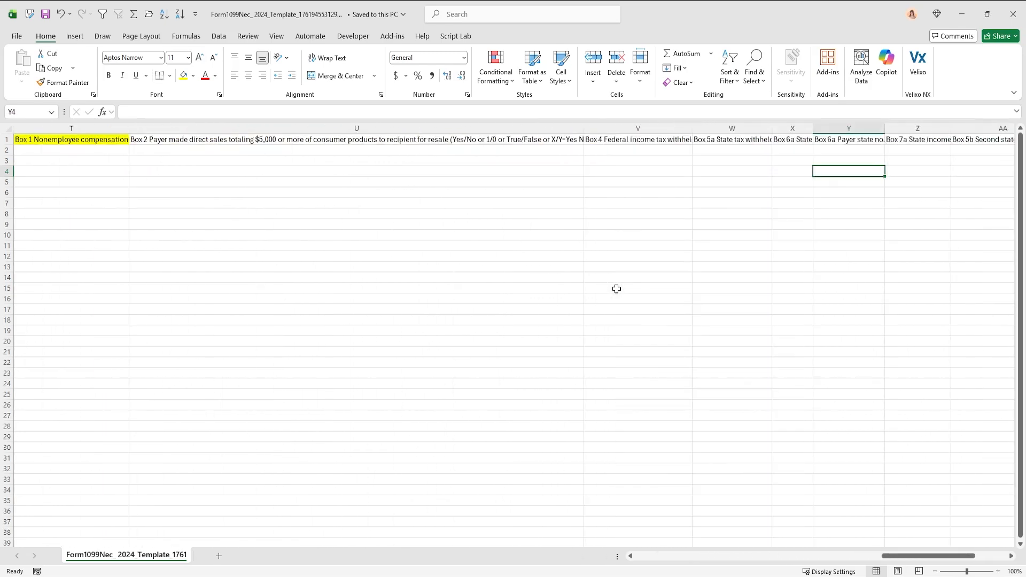
key("Left")
key("Left")
key("Left")
key("Left")
key("Left")
key("Left")
key("Left")
key("Left")
key("Left")
key("Left")
key("Left")
key("Left")
key("Left")
key("Left")
key("Left")
key("Left")
key("Left")
key("Left")
key("Left")
key("Left")
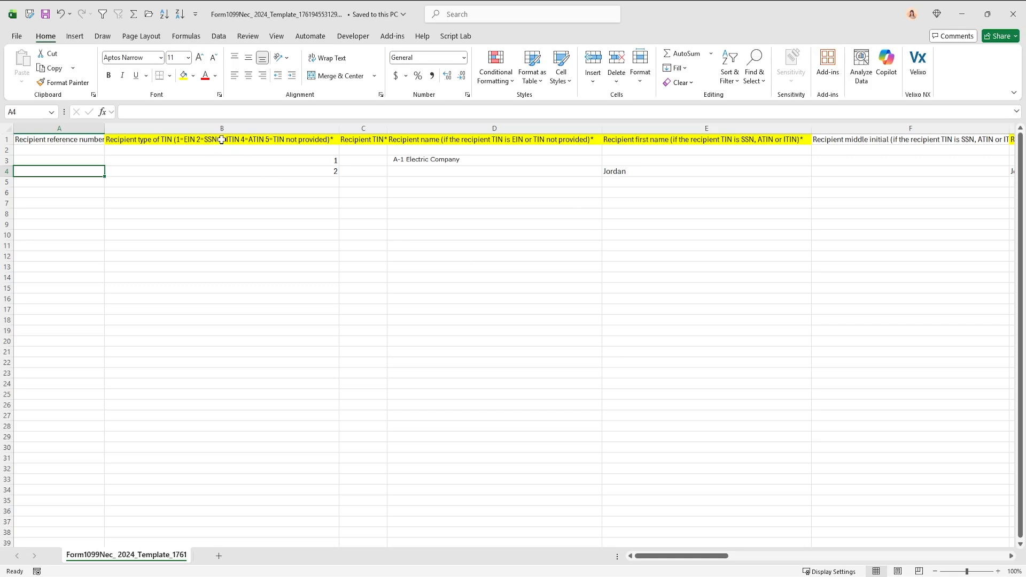
Examine the highlighted recipient TIN and name headers in B1:E1 and the sample TIN type and recipient name entries
left_click_drag(221, 139, 625, 137)
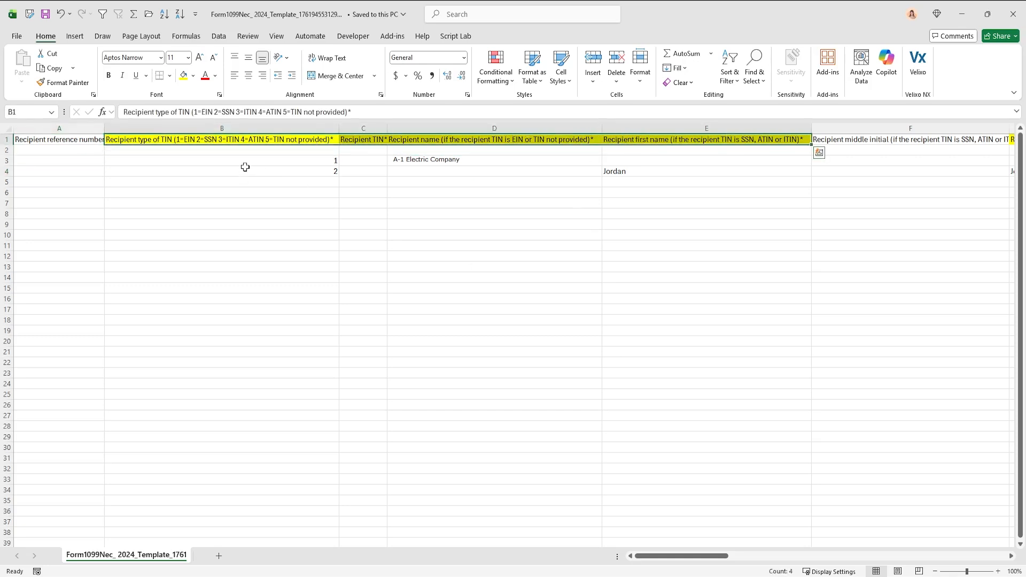
left_click(244, 162)
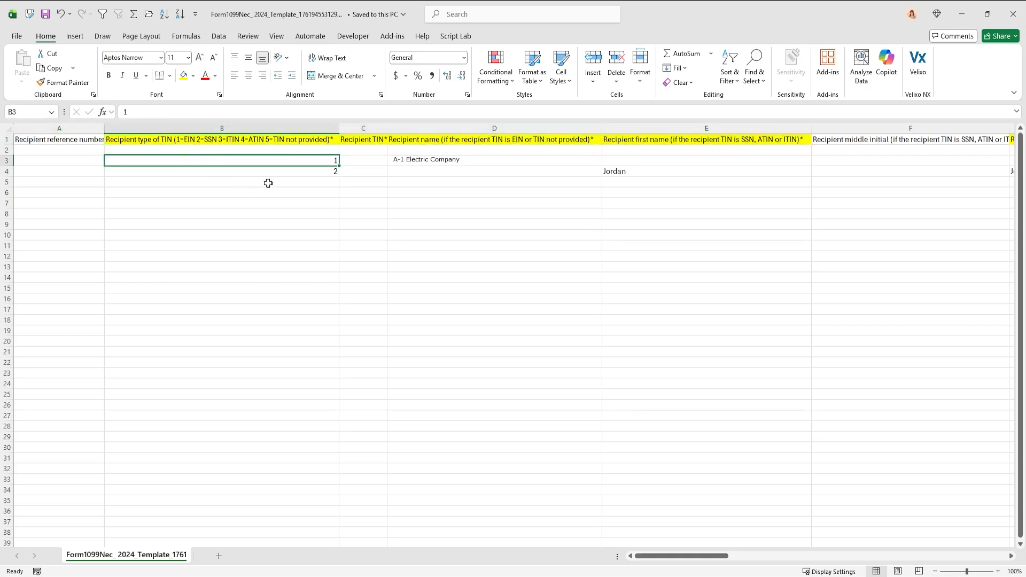
left_click(315, 172)
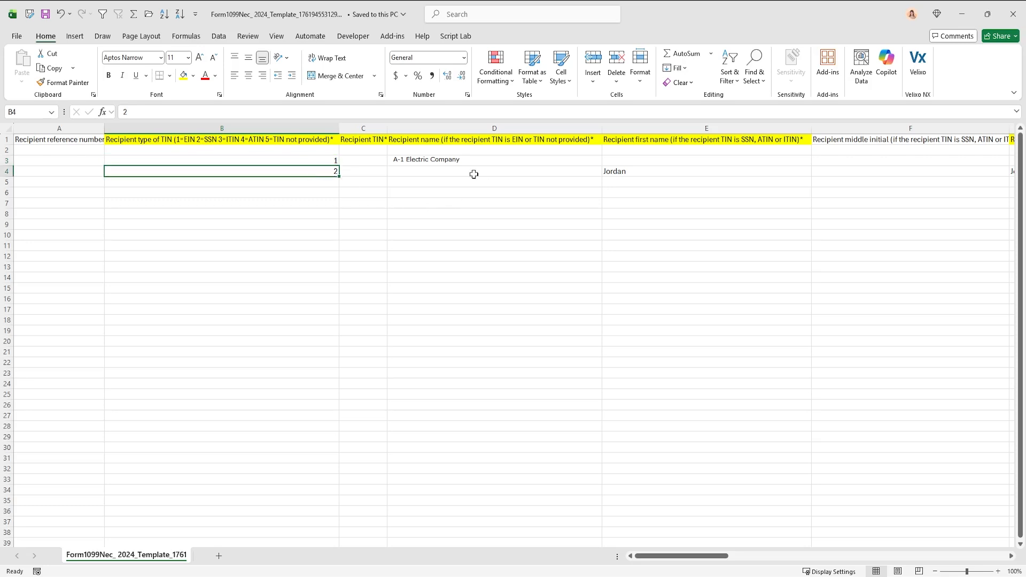
left_click(443, 162)
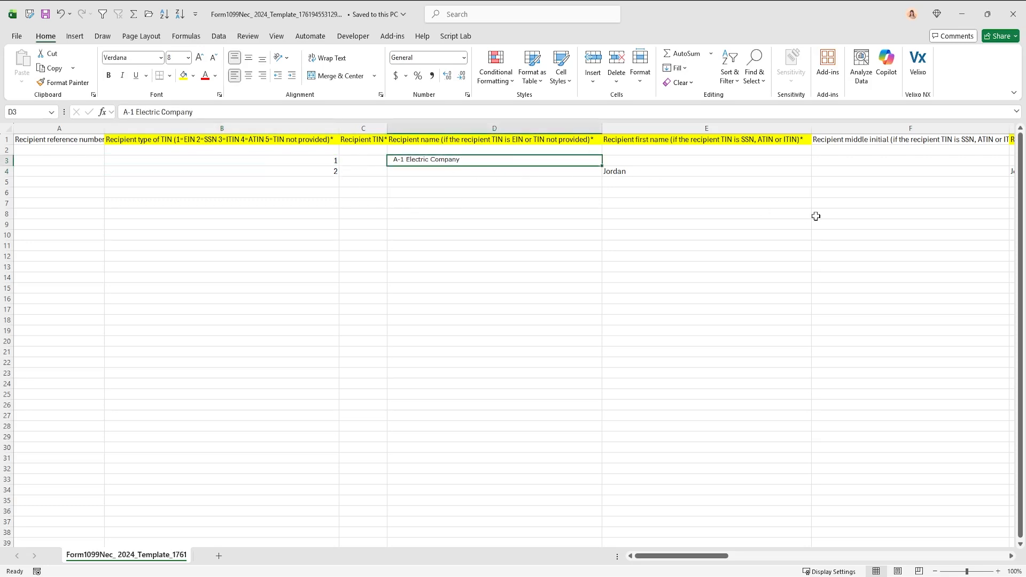
Examine the template's recipient last name, DBA/trade name, country and address columns, ending on the Recipient country header
key("Right")
key("Right")
key("Right")
key("Right")
key("Right")
key("Right")
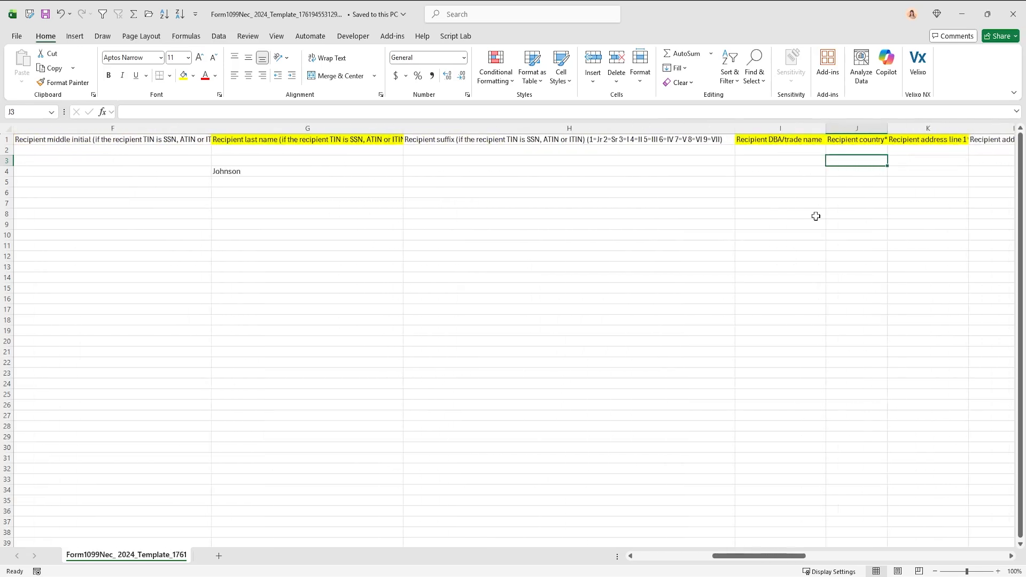
key("Right")
key("Right")
key("Left")
key("Left")
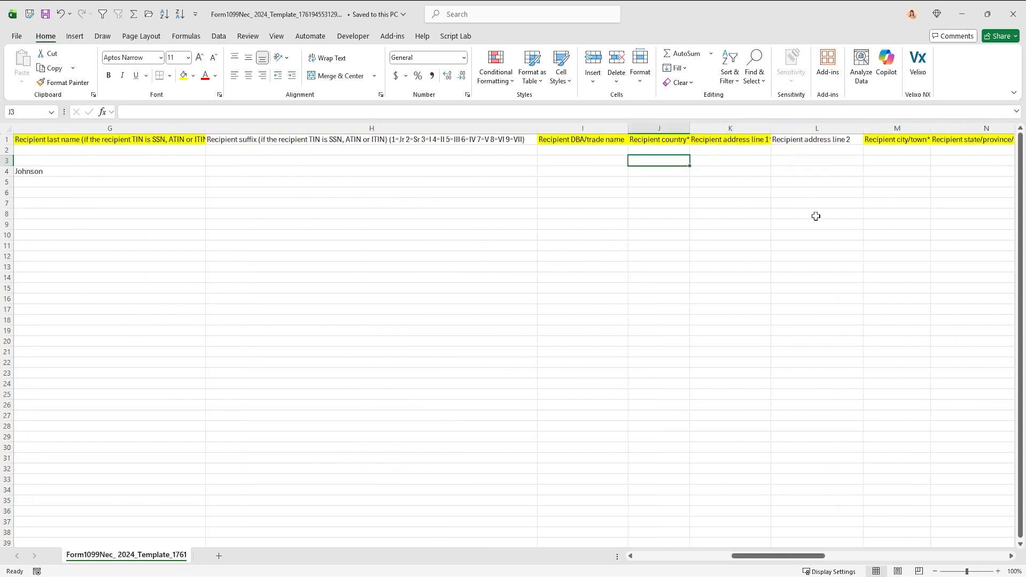
key("Up")
key("Up")
key("Left")
key("Right")
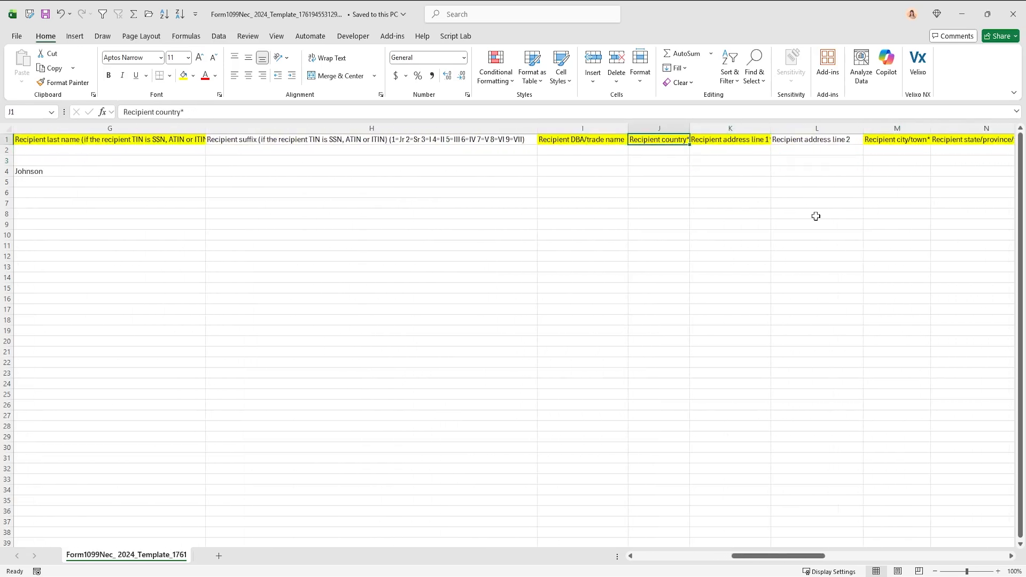
Examine the template's recipient address, city, state and ZIP headers through to the Recipient email address column
key("Right")
key("Right")
key("Right")
key("Right")
key("Right")
key("Right")
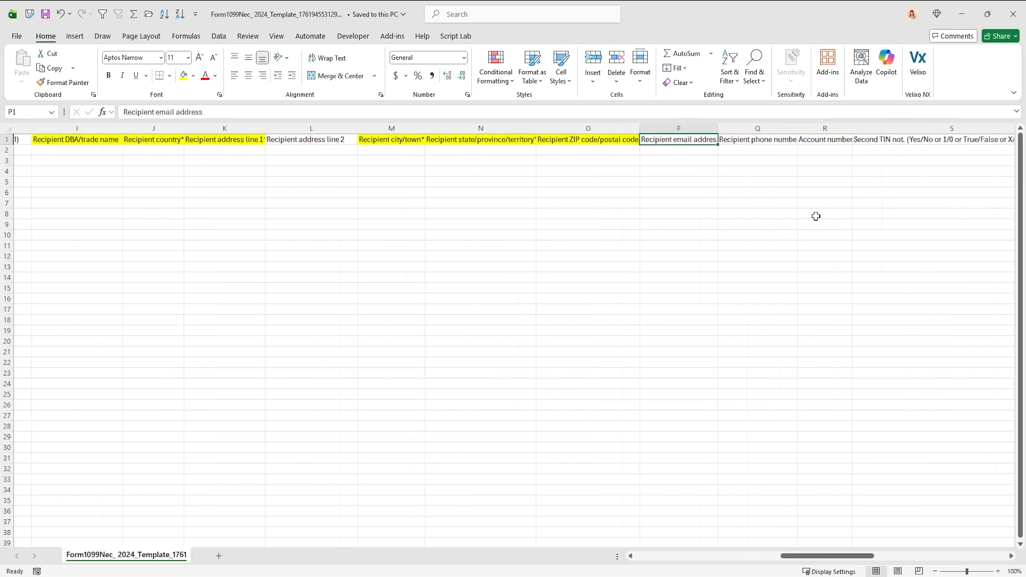
key("Down")
key("Down")
key("Left")
key("Left")
key("Left")
key("Right")
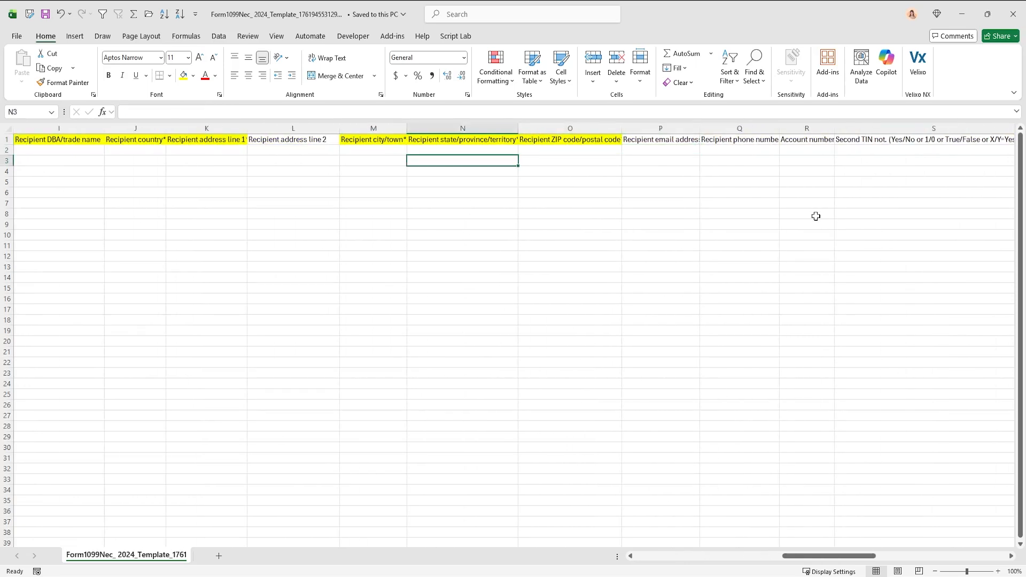
Go to cell T3 under the template's Box 1 Nonemployee compensation header
key("Right")
key("Right")
key("Right")
key("Right")
key("Right")
key("Right")
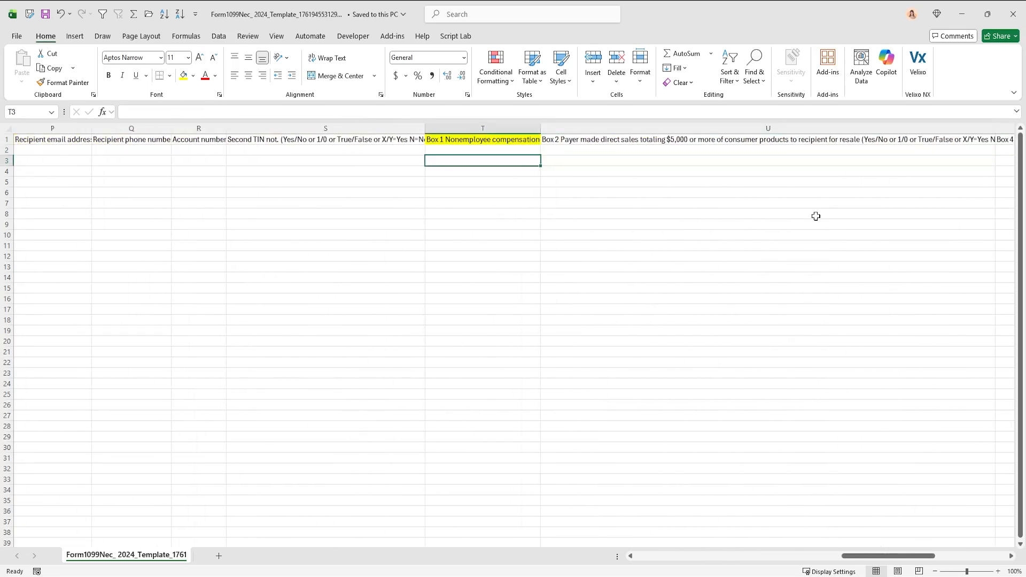
Switch to the 1099 report workbook and widen columns G and H on Sheet2
key("alt+Tab")
key("alt+Tab")
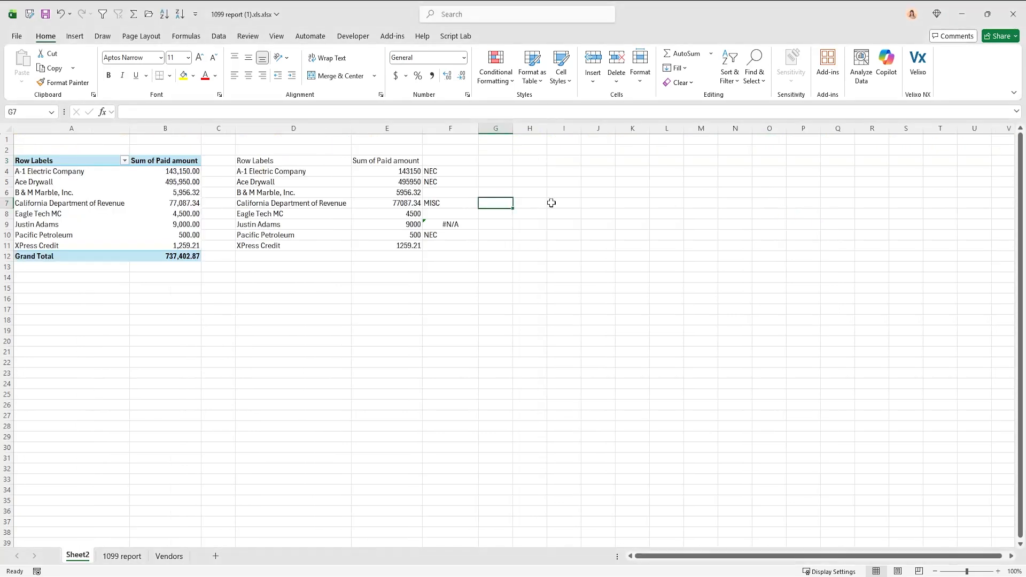
left_click(411, 176)
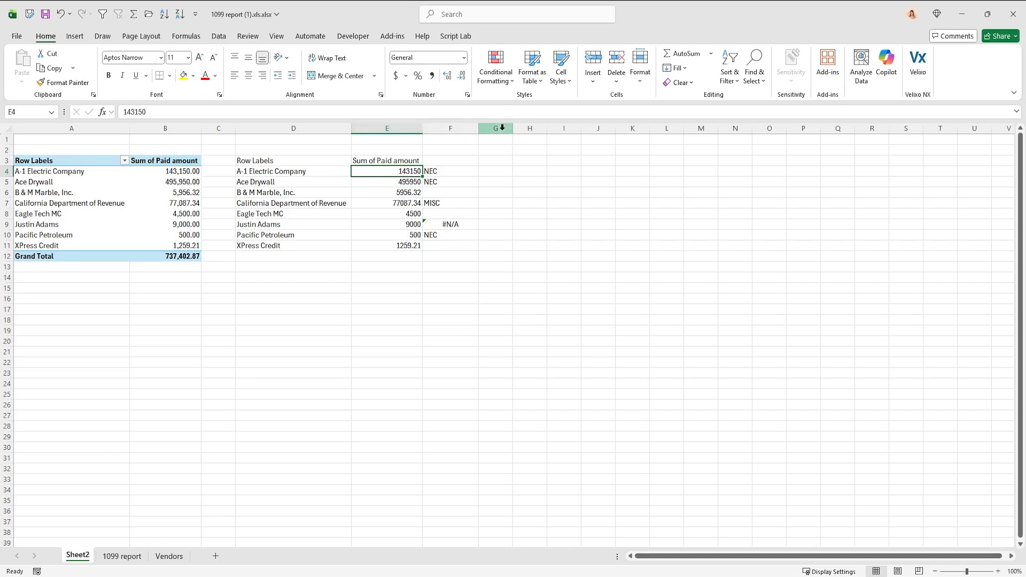
left_click(502, 158)
left_click_drag(503, 127, 561, 128)
left_click(516, 171)
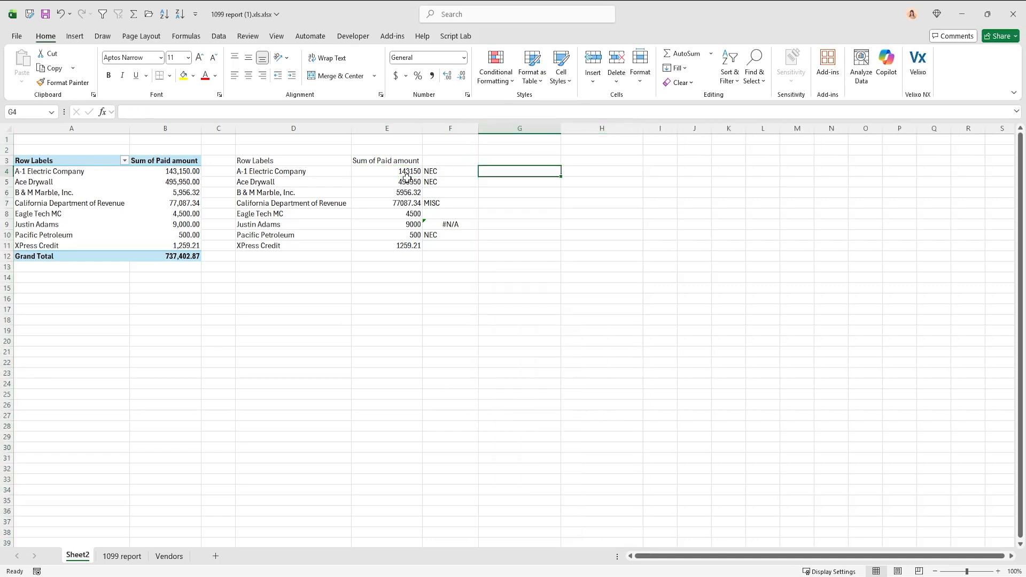
Enter the heading "JTD Cmmts" in cell G3
key("Up")
type("JTD C")
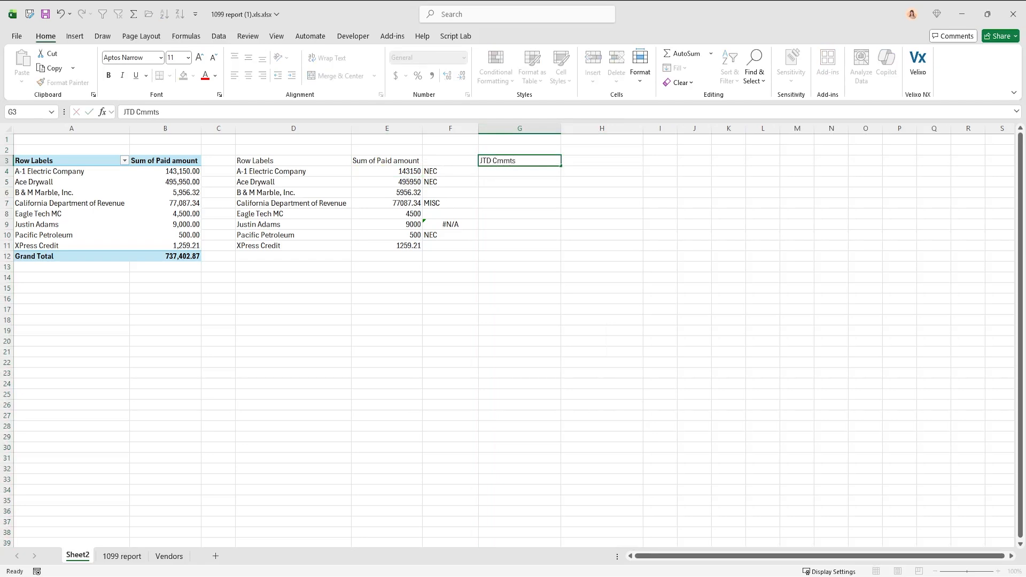
type("mmts")
key("Return")
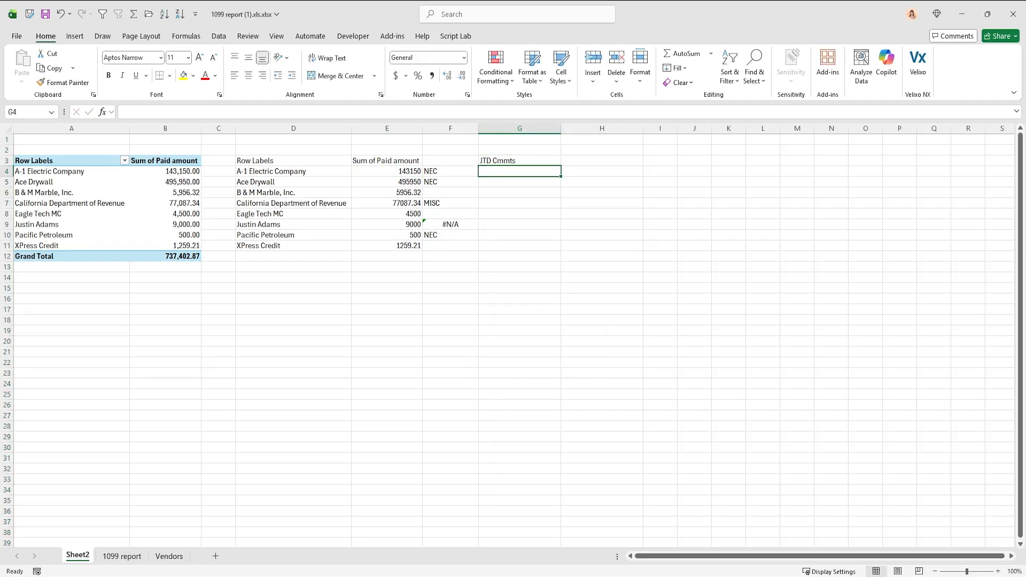
type("+")
key("Left")
key("Left")
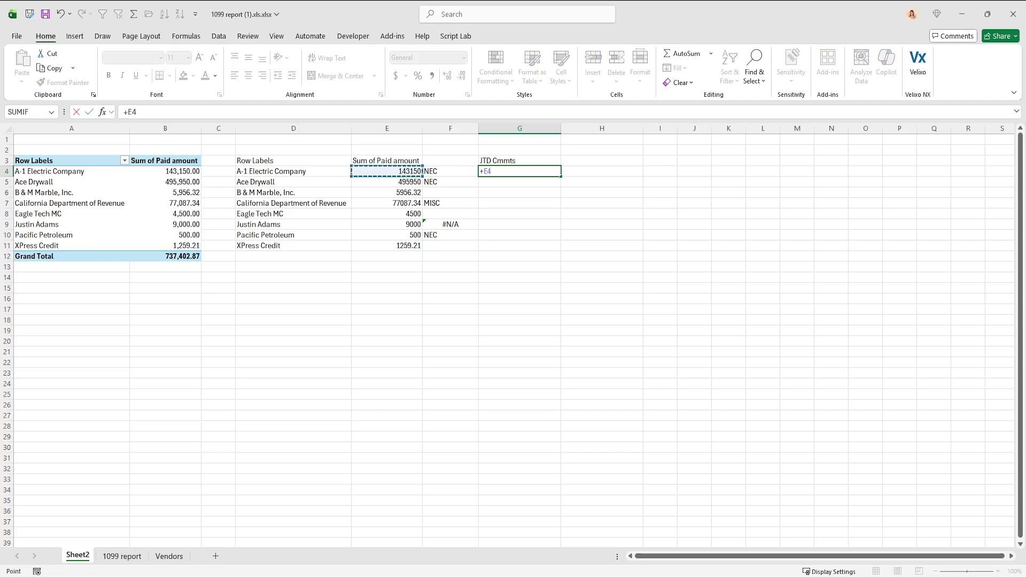
key("Escape")
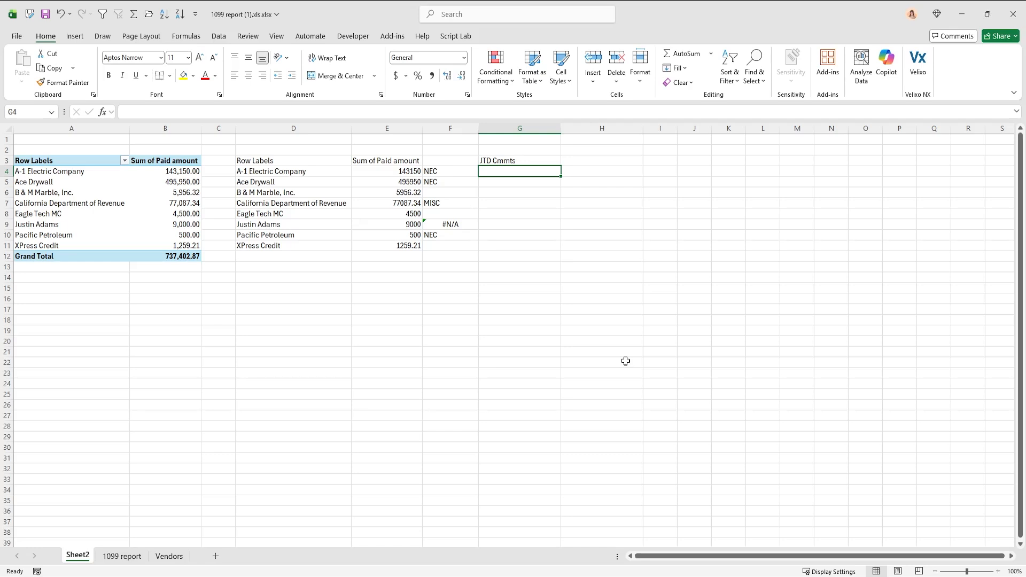
Enter 65000 in G4 for A-1 Electric Company and center the headings in E3:G3
type("65000")
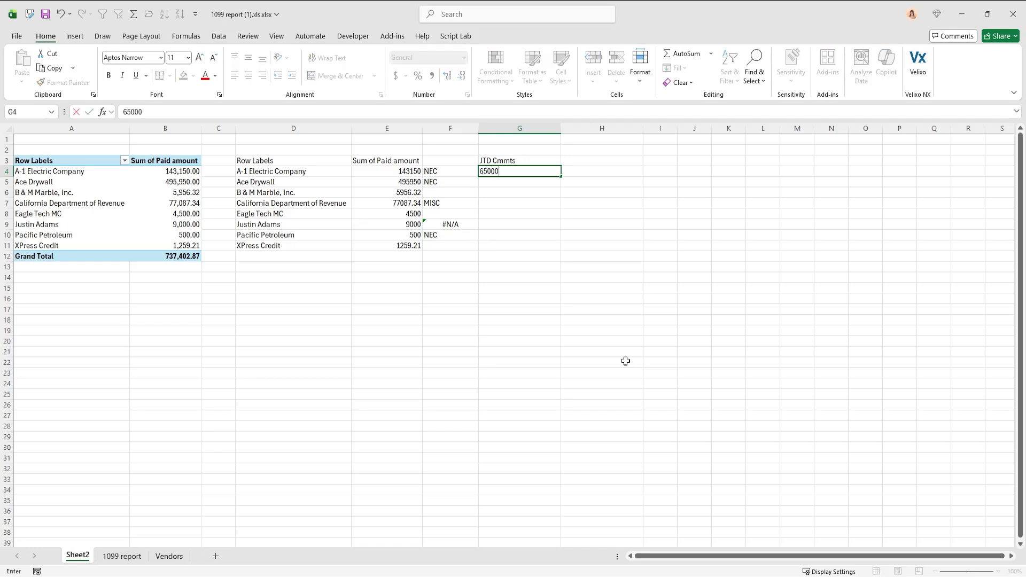
key("Return")
key("Up")
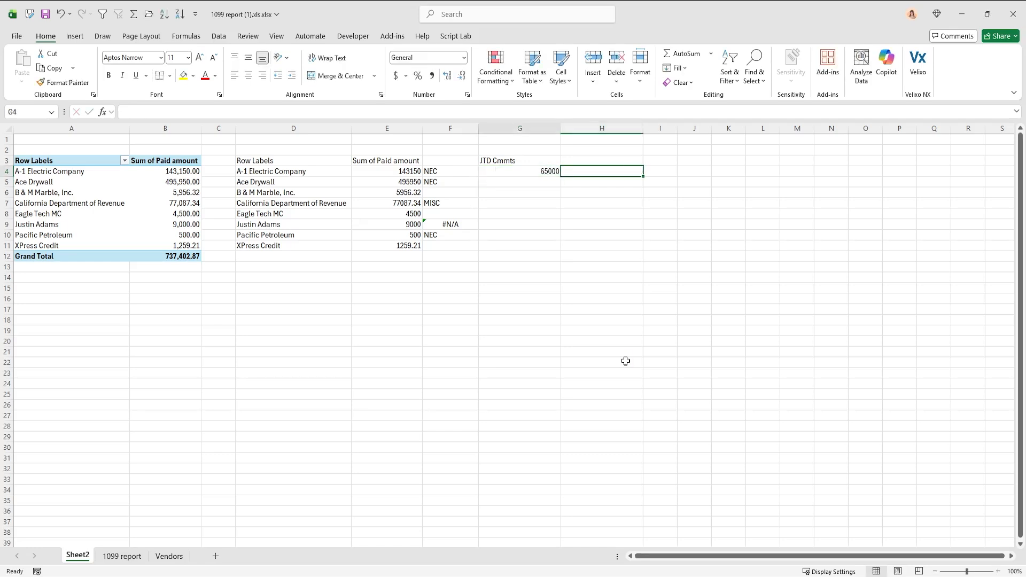
key("Up")
key("Left")
key("Left")
key("shift+Right")
key("shift+Right")
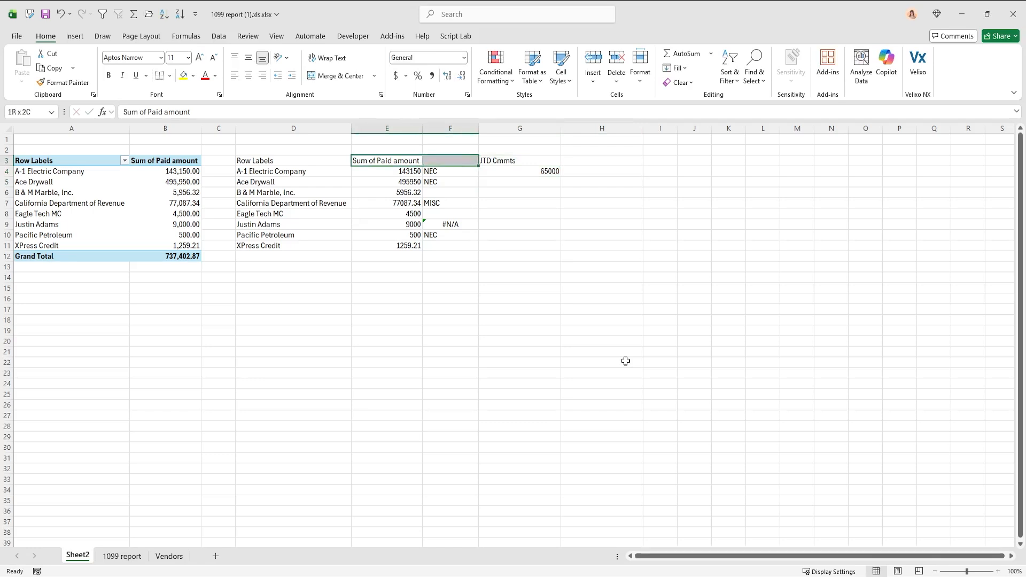
left_click(248, 75)
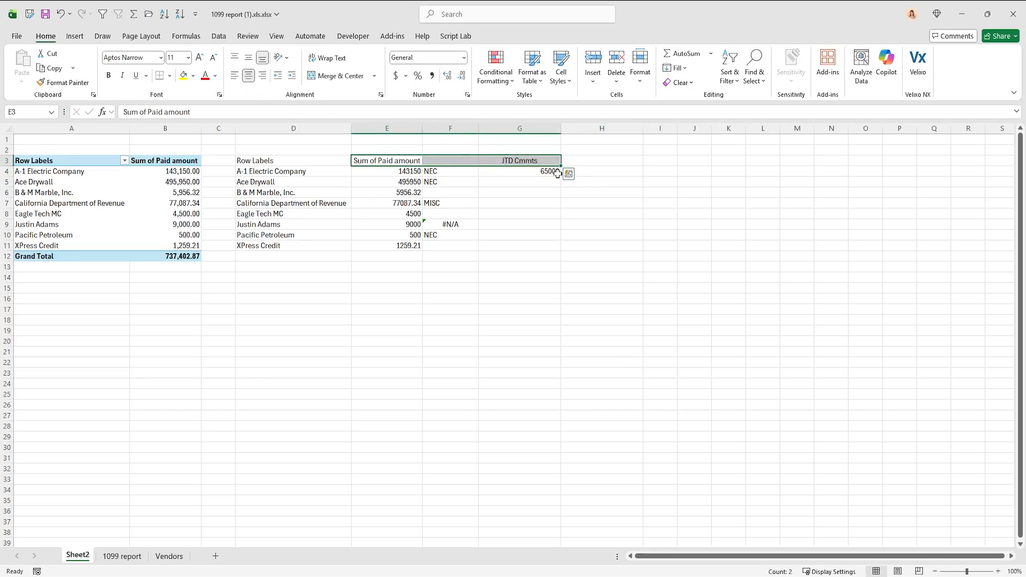
left_click(531, 172)
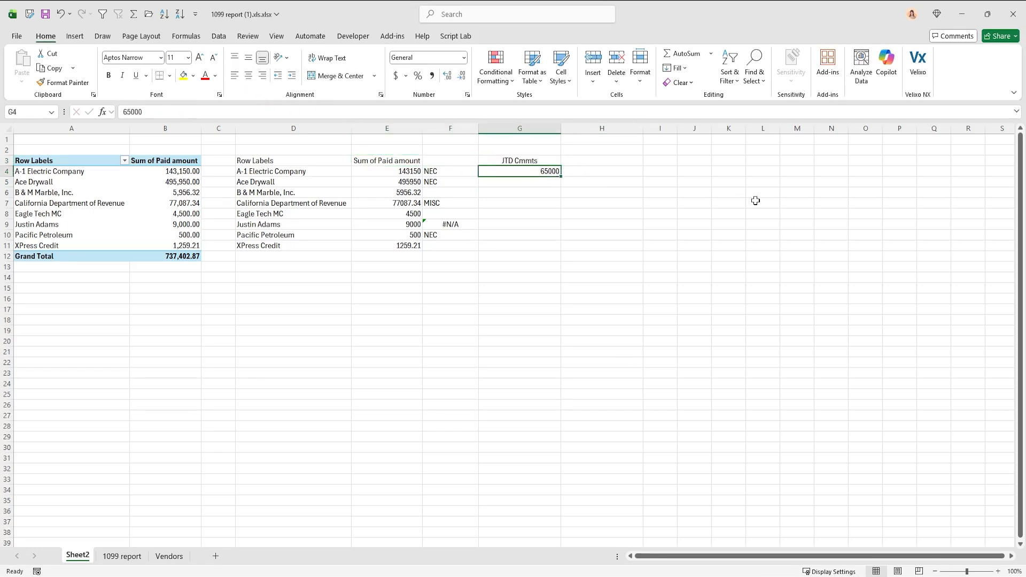
Enter the heading "2025 Initial Values" in H3 and the value 75000 below it in H4
left_click(612, 161)
type("2")
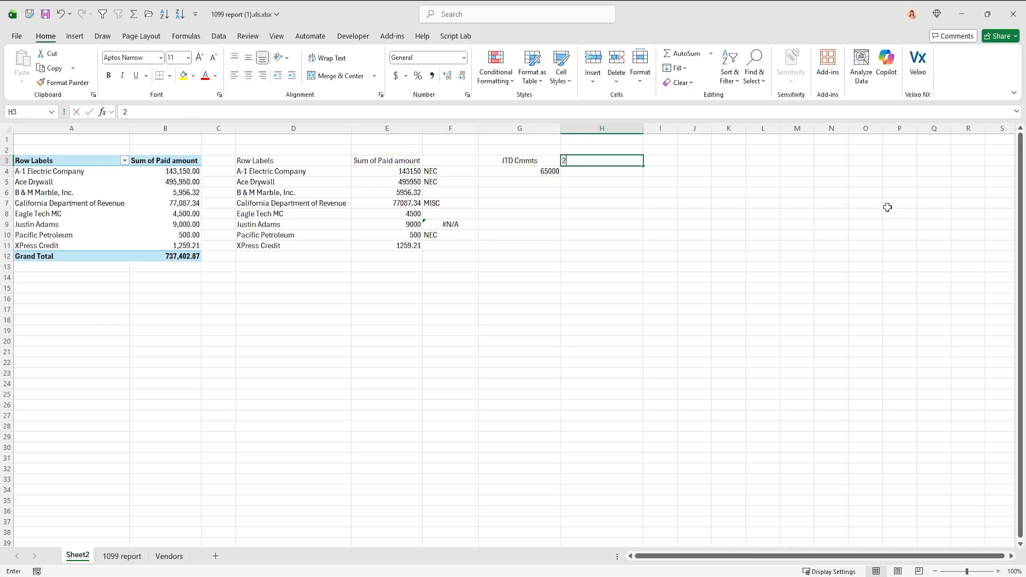
type("025 Initial Values")
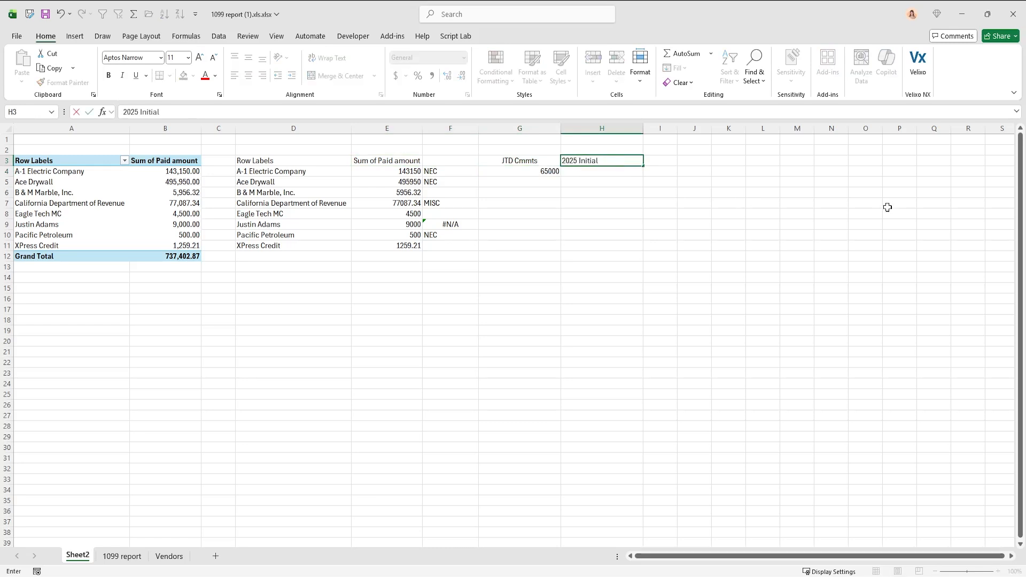
key("Return")
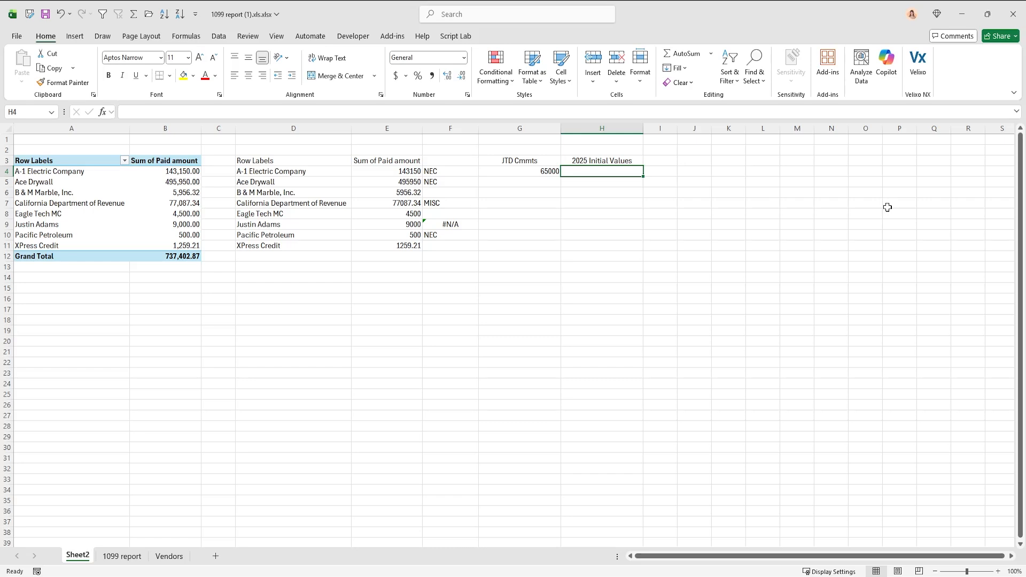
type("75000")
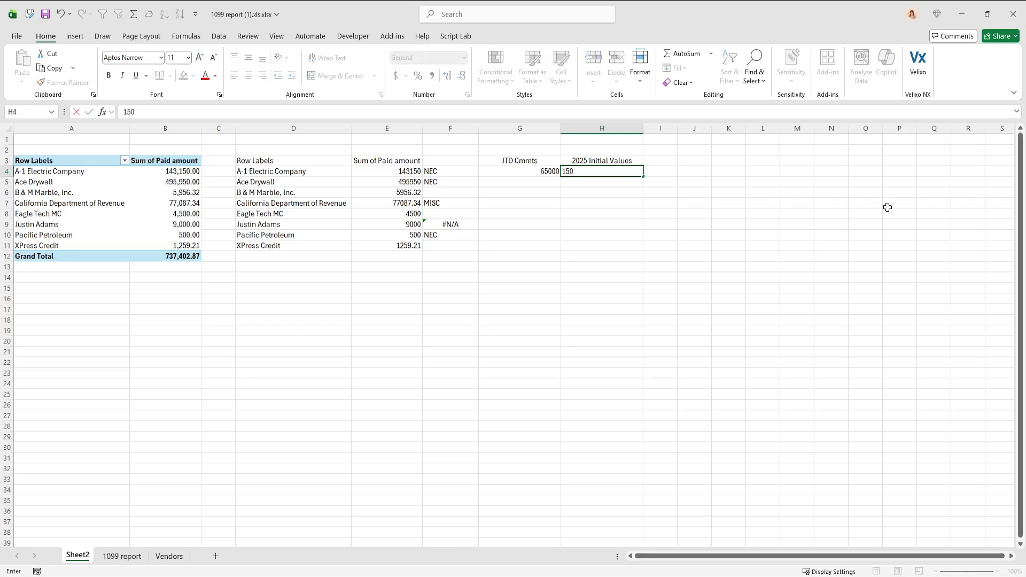
key("Return")
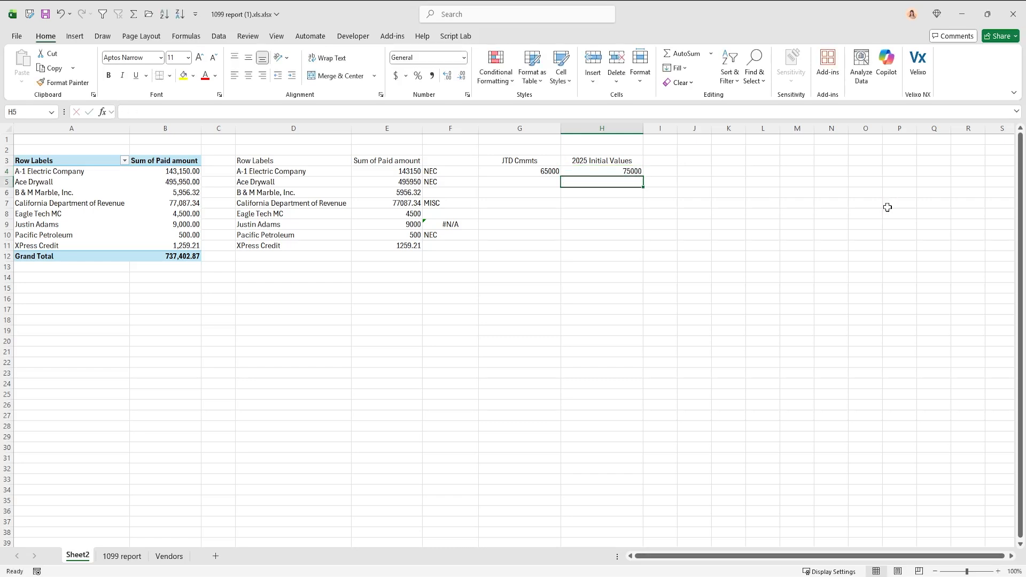
Enter the formula +E4-G4+H4 in I4 to adjust A-1 Electric Company's paid amount
key("Up")
key("Right")
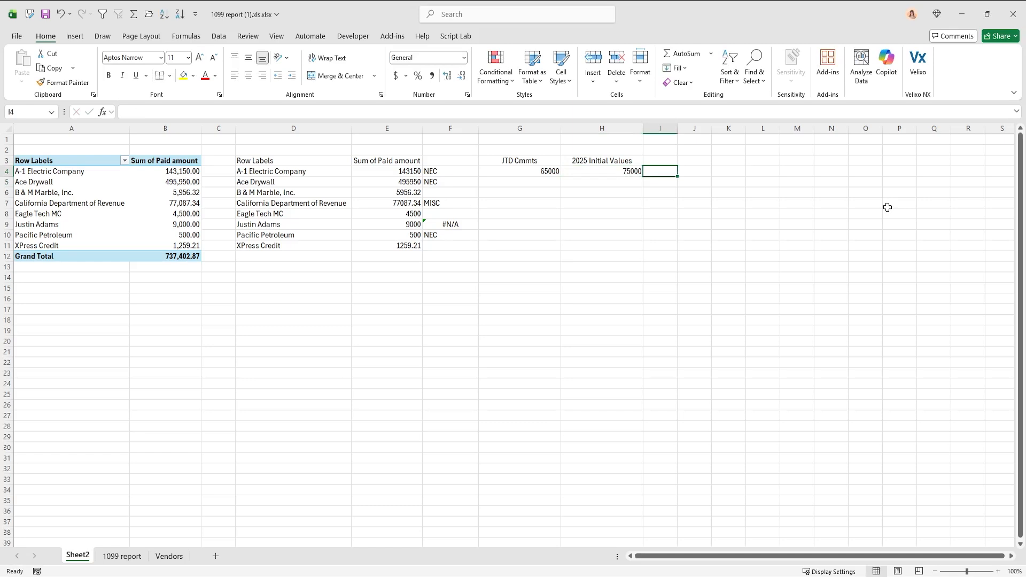
type("+")
key("Left")
key("Left")
key("Left")
key("Left")
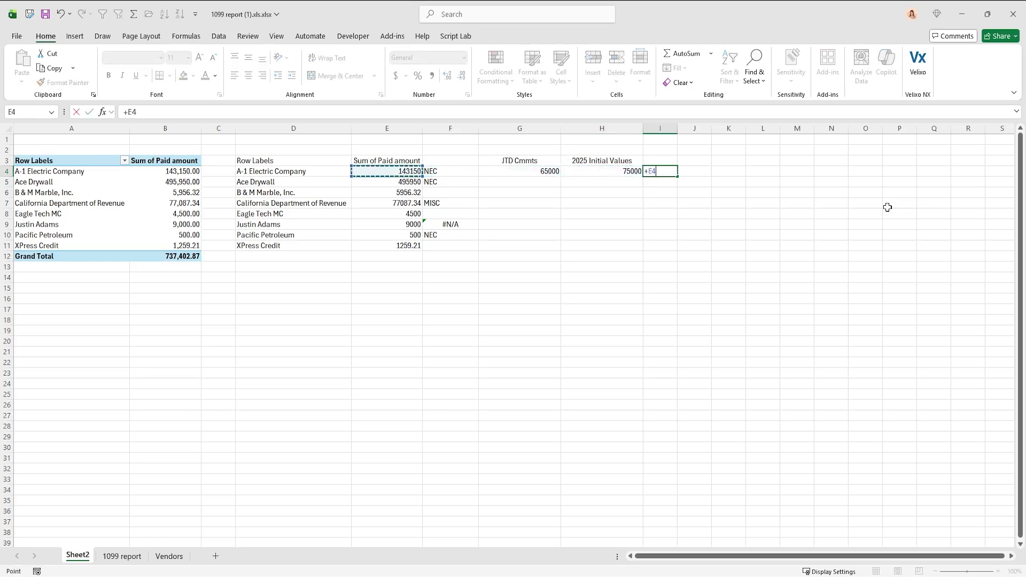
type("-")
key("Left")
key("Left")
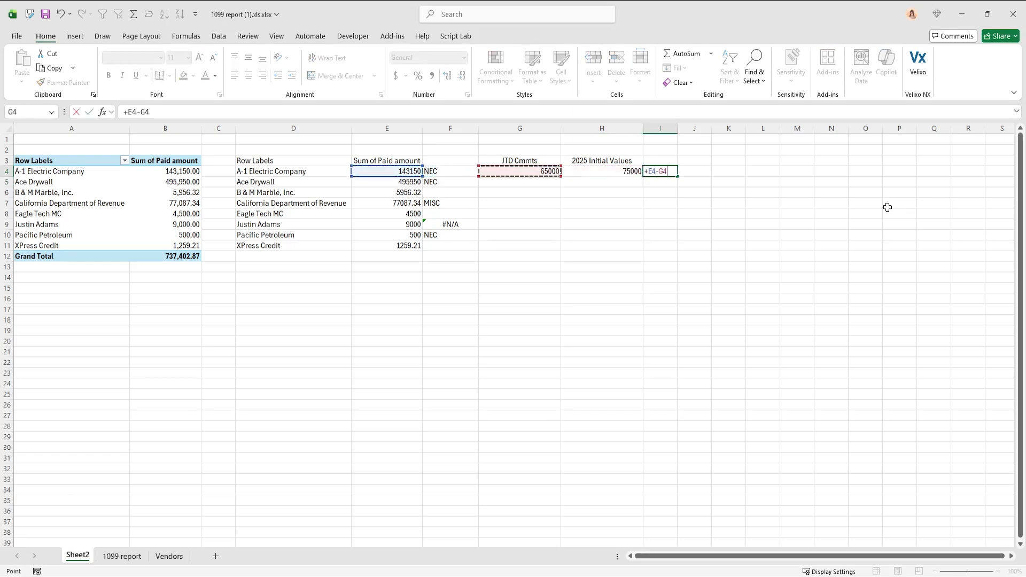
type("+")
key("Left")
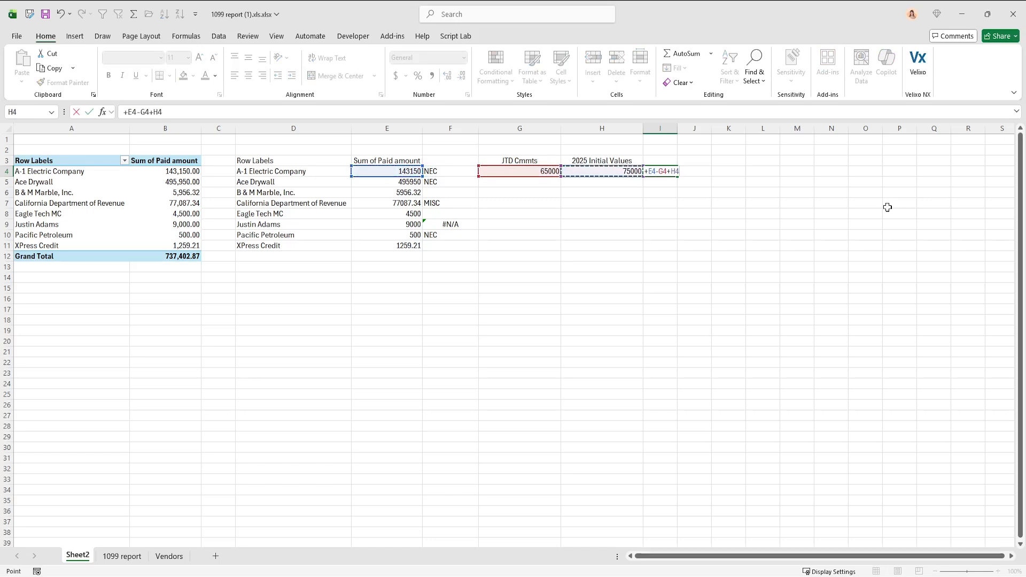
key("Return")
Label H2 as "Legacy Sytem" and G2 as "Intacct" above the two adjustment headings
key("Up")
key("Up")
key("Up")
key("Left")
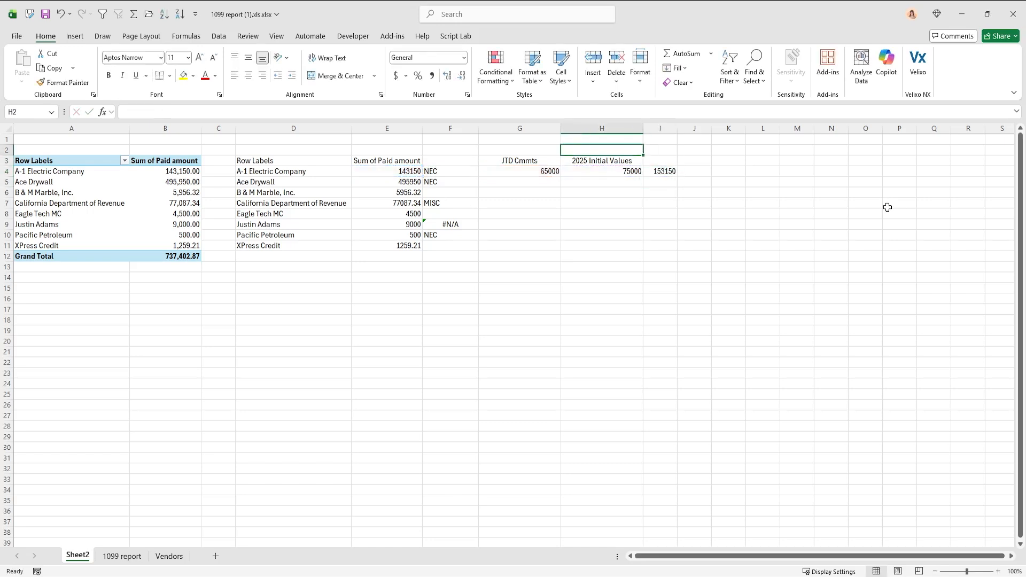
type("Legacy Syt")
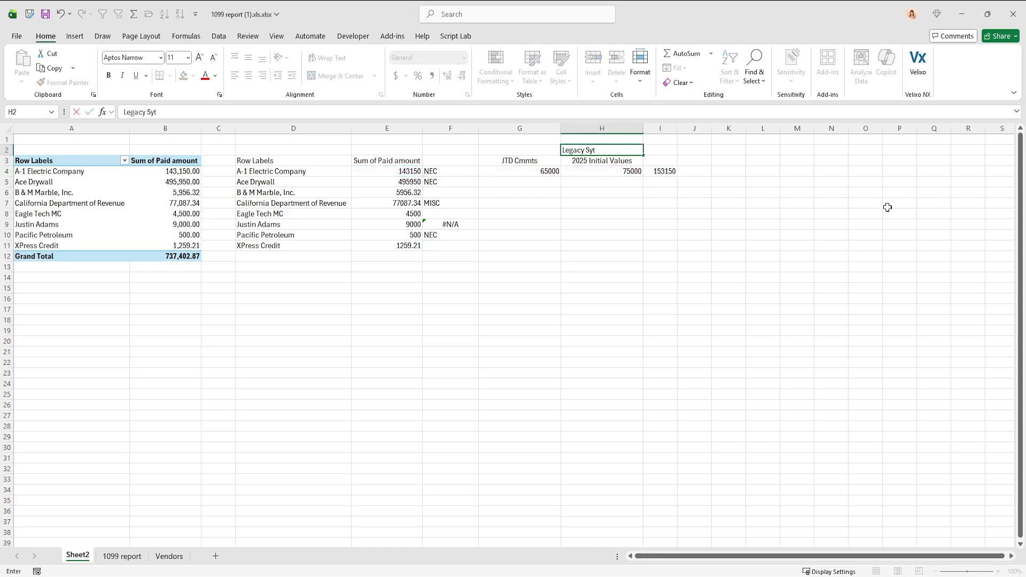
type("em")
key("Return")
key("Left")
key("Up")
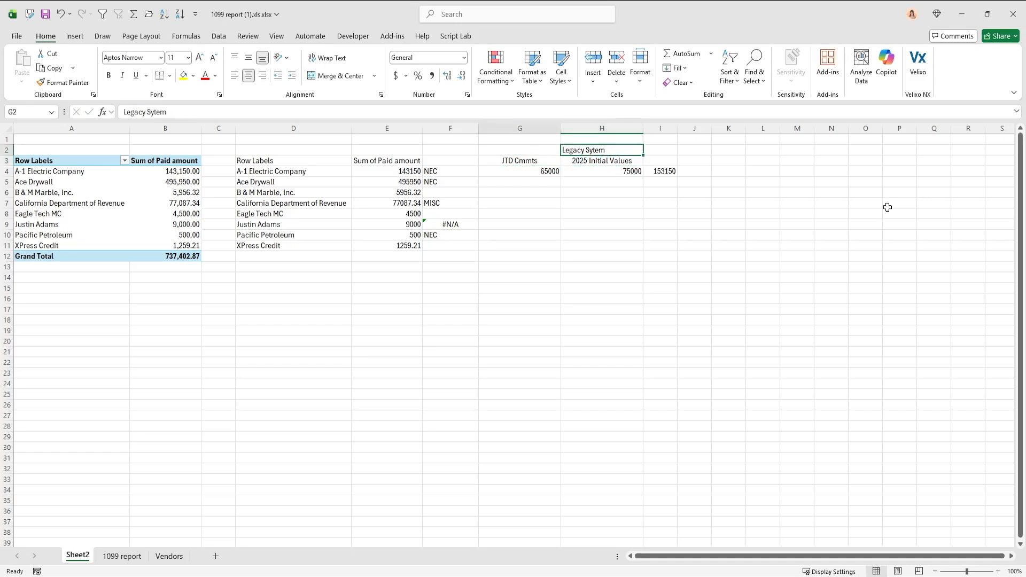
type("Intacct")
key("Return")
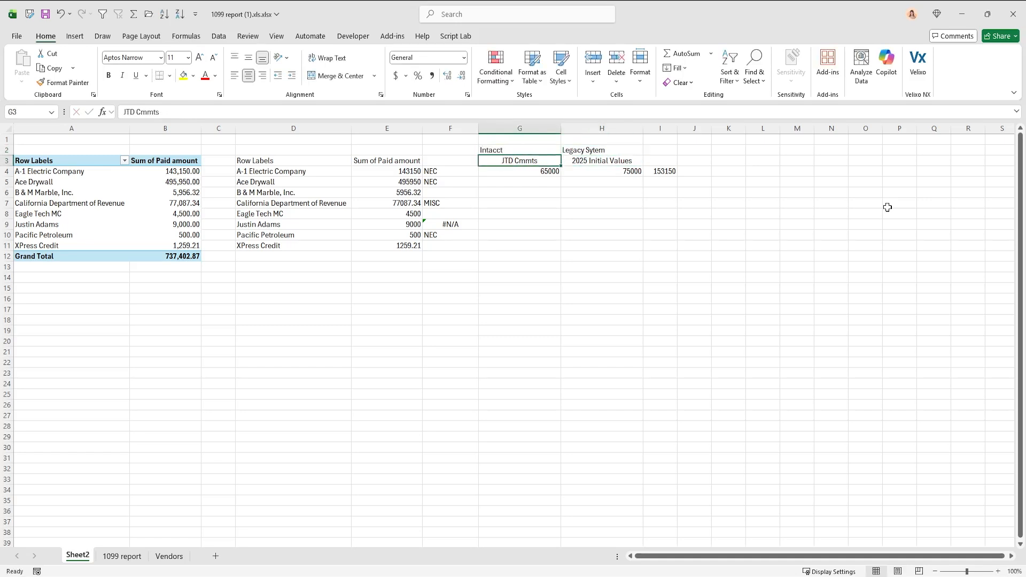
Center the headings in G2:H3 and slightly widen column I
key("Up")
key("shift+Right")
key("shift+Down")
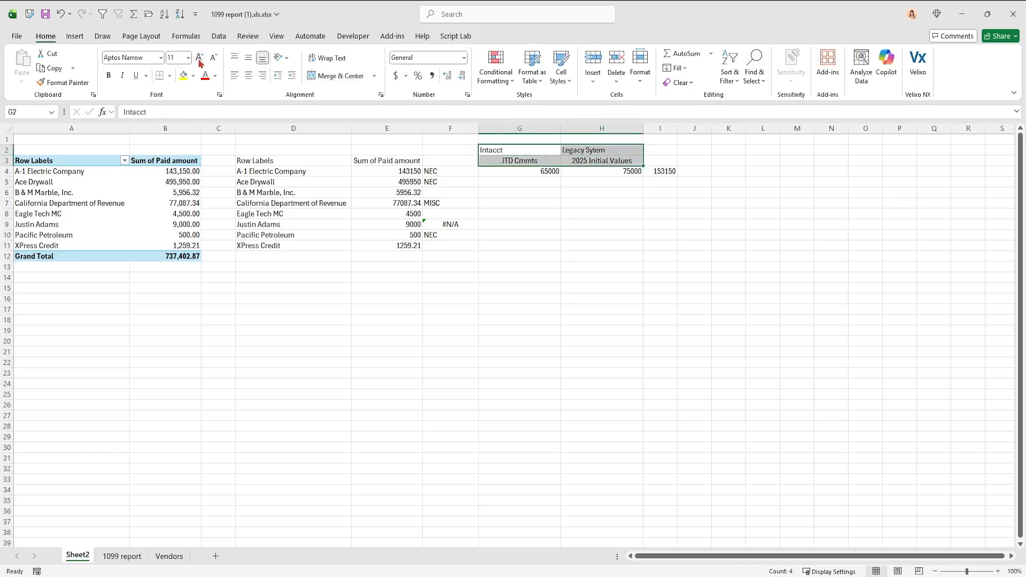
left_click(251, 77)
left_click(666, 171)
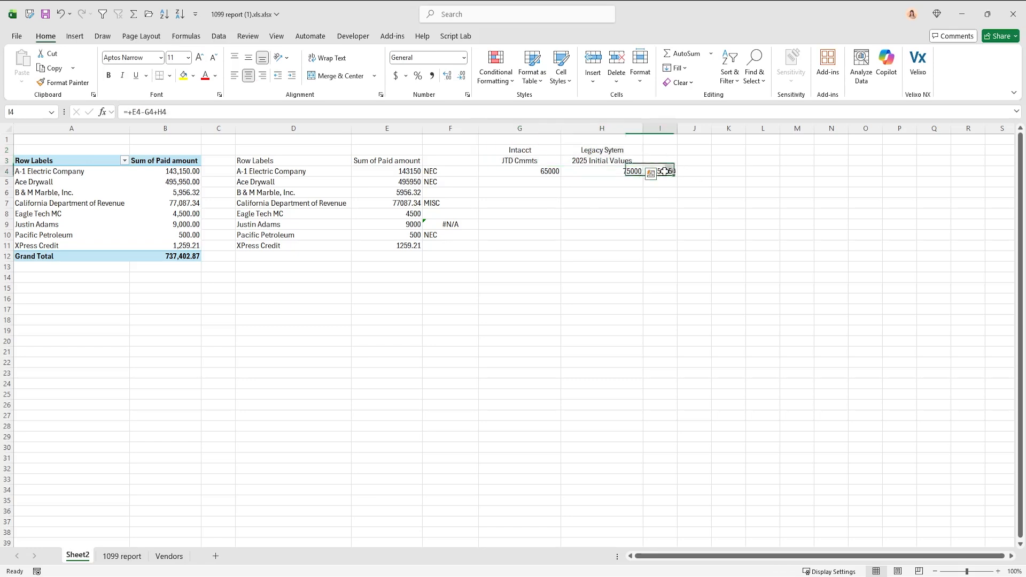
left_click_drag(678, 130, 687, 130)
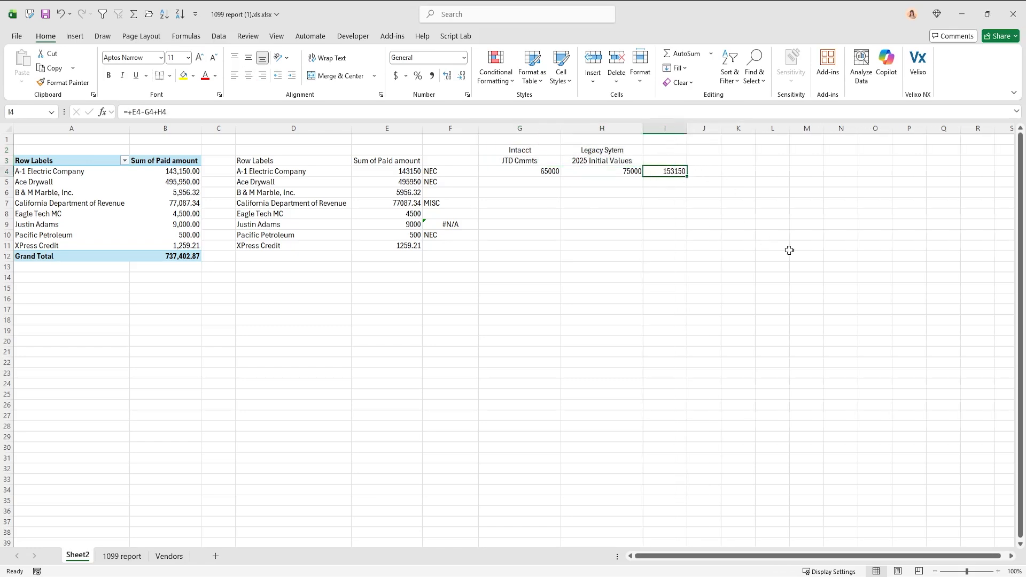
Enter 153150 in T3 under Box 1 Nonemployee compensation in the Form1099Nec template and return to the 1099 report workbook
key("alt+Tab")
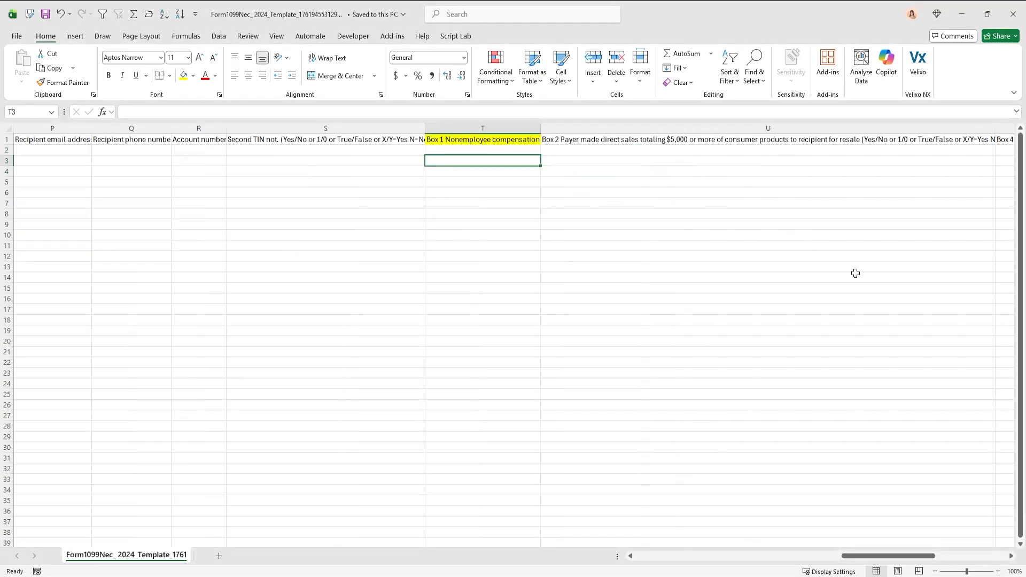
type("153150")
key("Return")
key("Up")
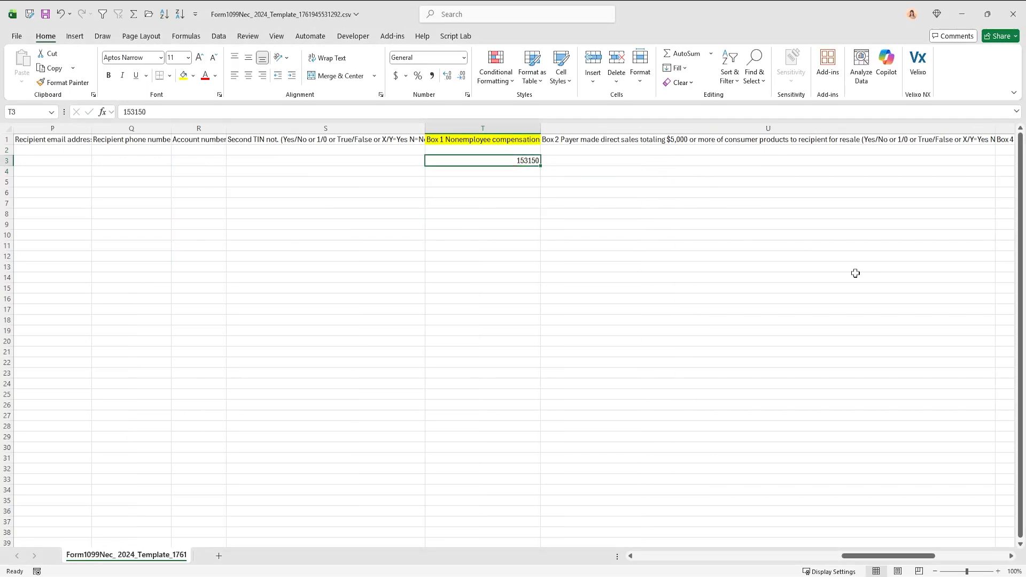
key("alt+Tab")
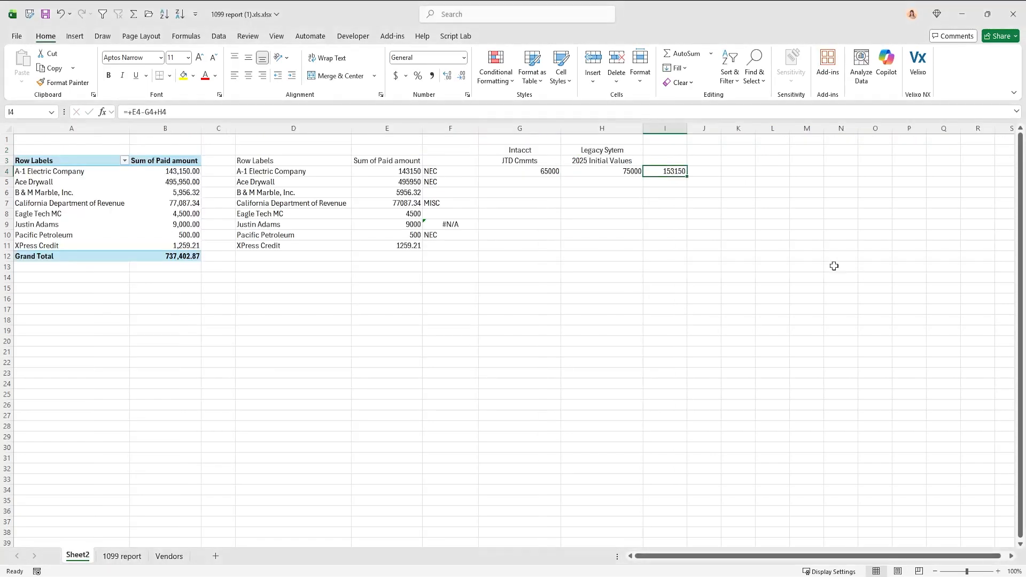